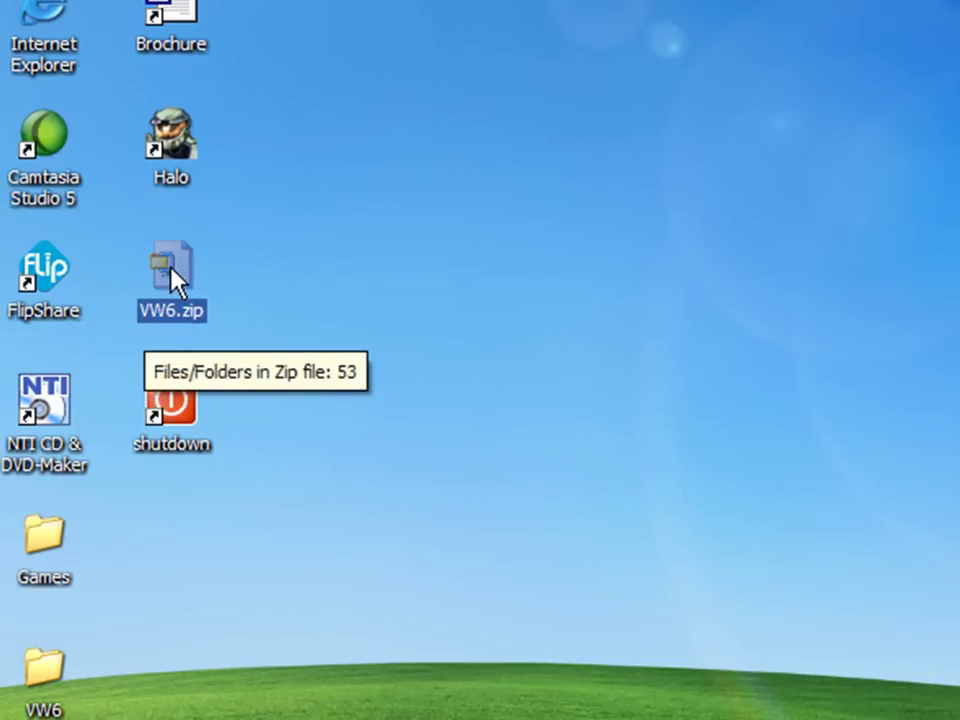
Extract VW6.zip to the desktop, skipping the overwrite, and run setup.exe from the VW6 folder
right_click(168, 277)
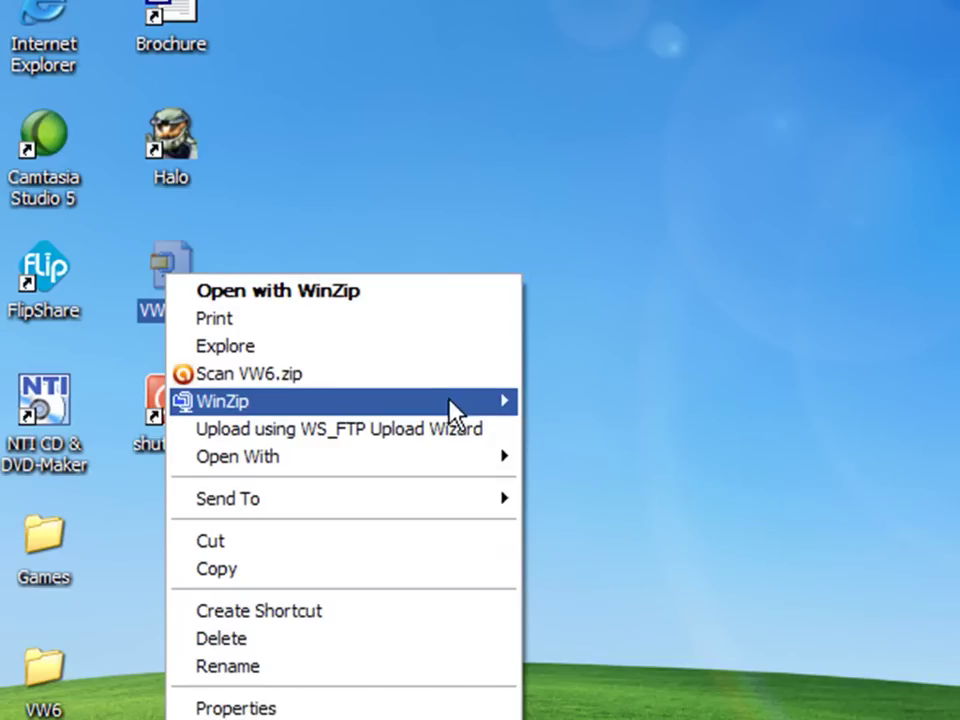
mouse_move(475, 412)
click(636, 429)
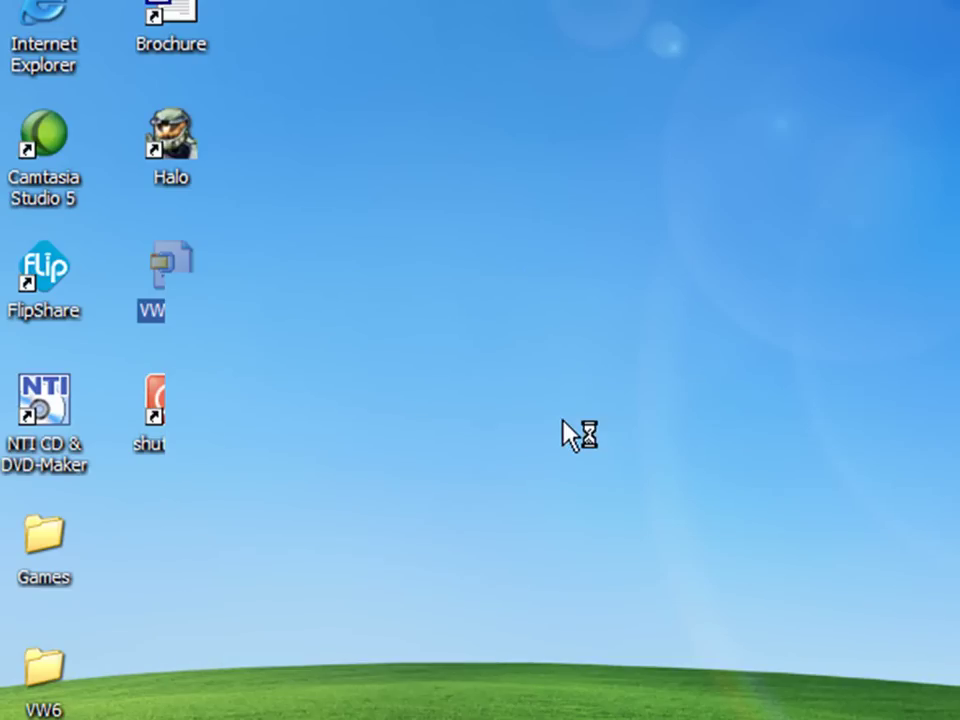
click(952, 305)
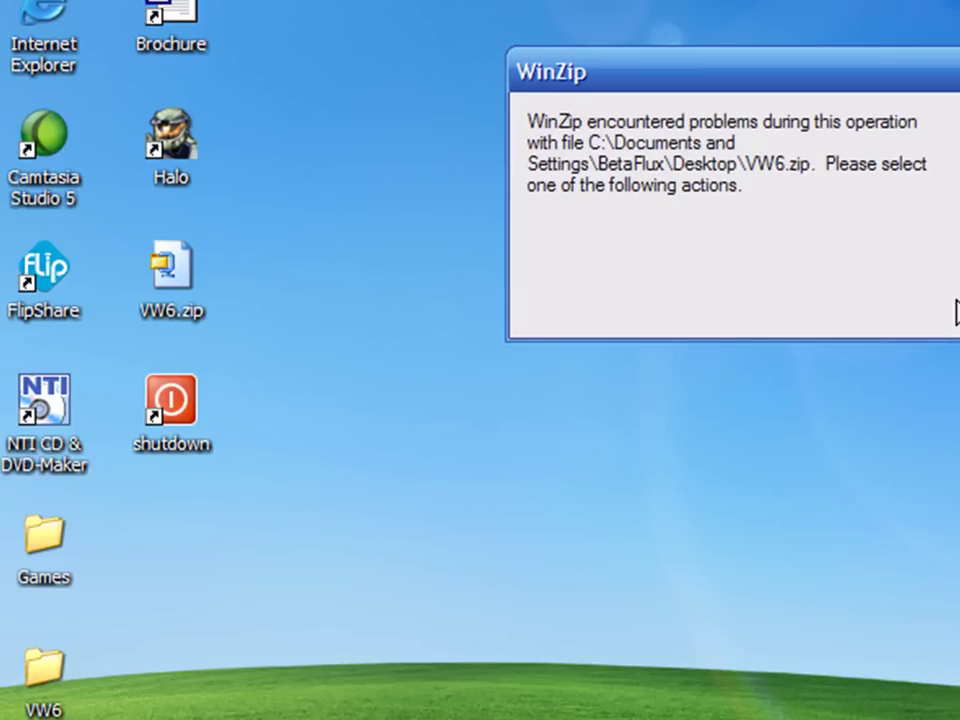
click(58, 682)
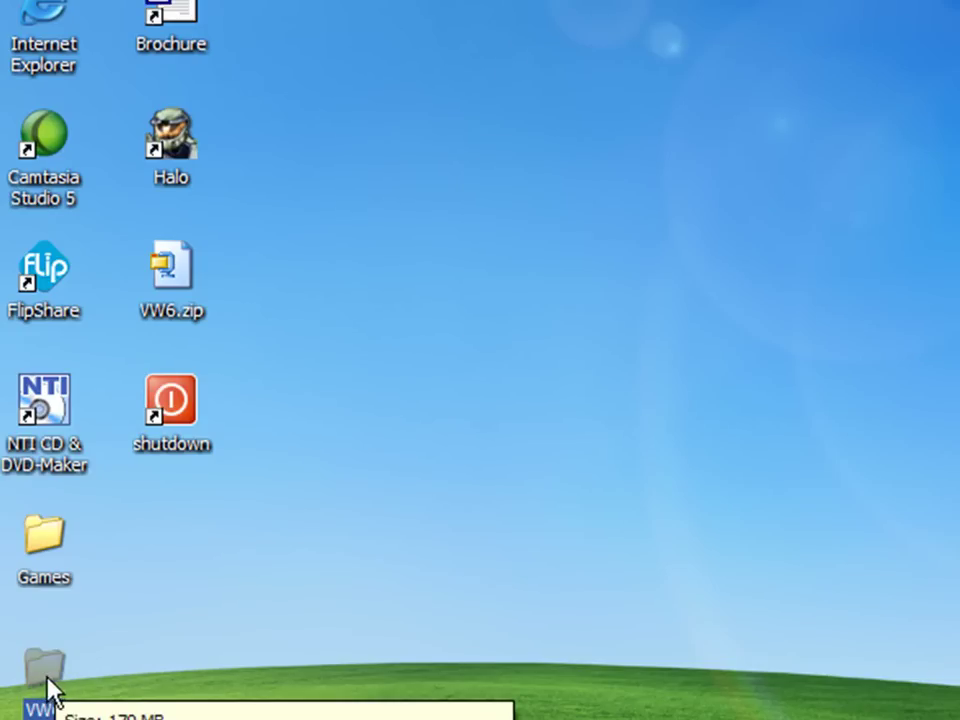
double_click(42, 680)
double_click(240, 670)
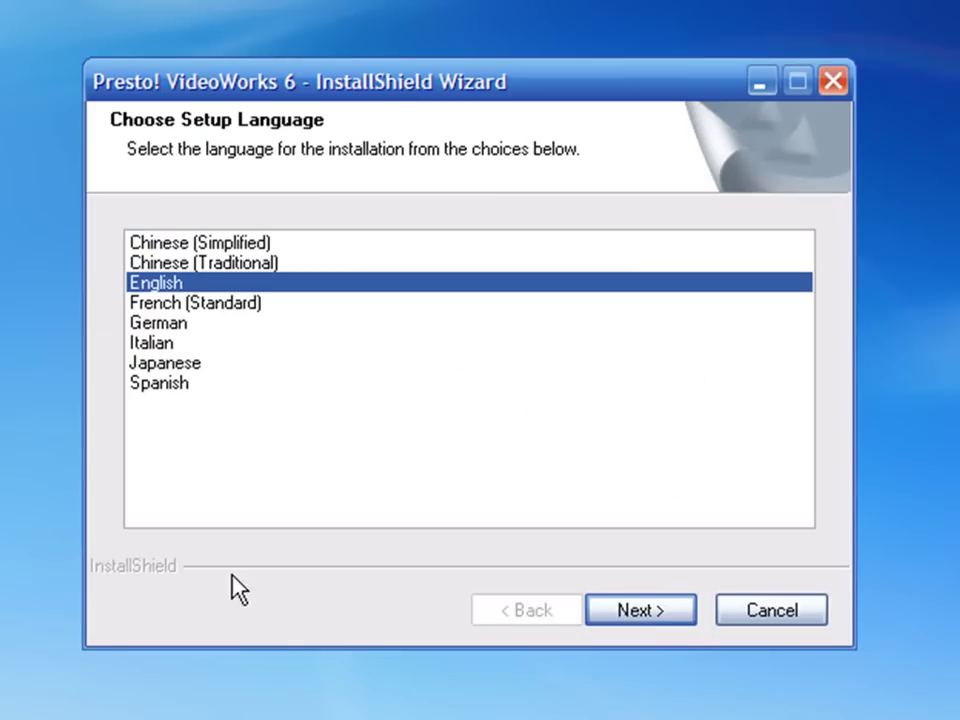
Continue setup in English (U.S), agree to the legal disclaimer and pass the welcome page
click(658, 614)
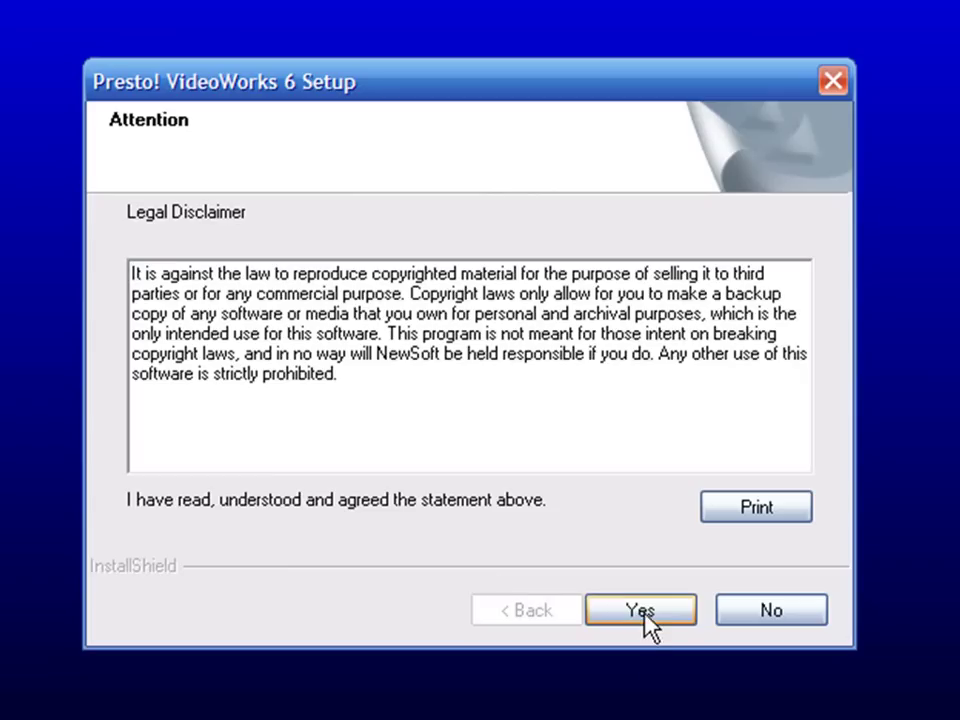
click(641, 612)
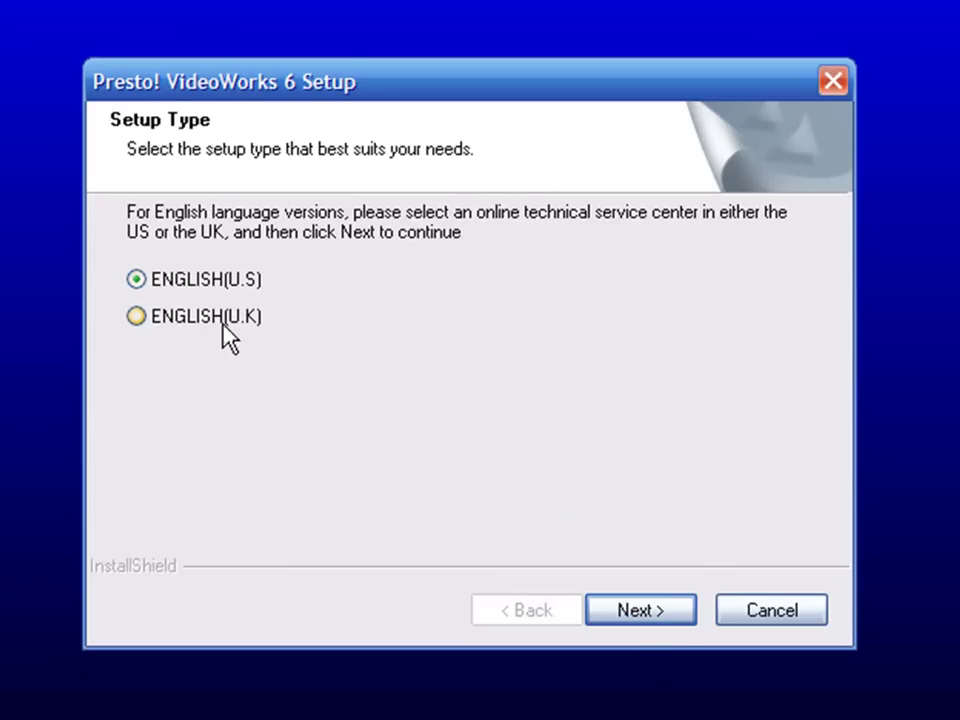
click(665, 618)
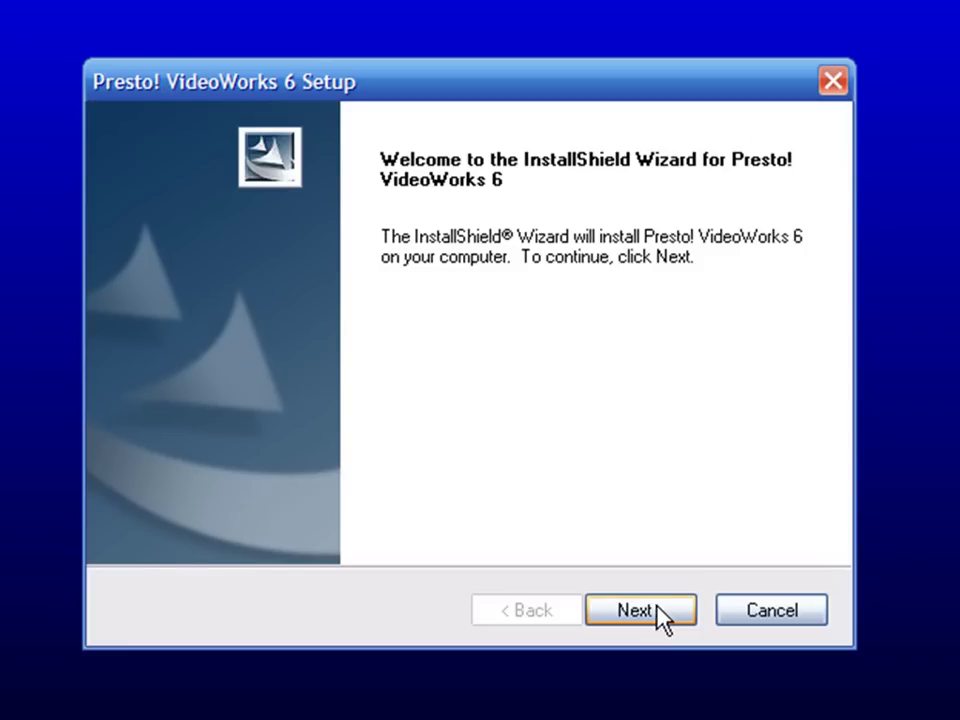
click(660, 617)
Accept the licence and keep the default destination and Presto! VideoWorks 6 program folder to install
click(326, 497)
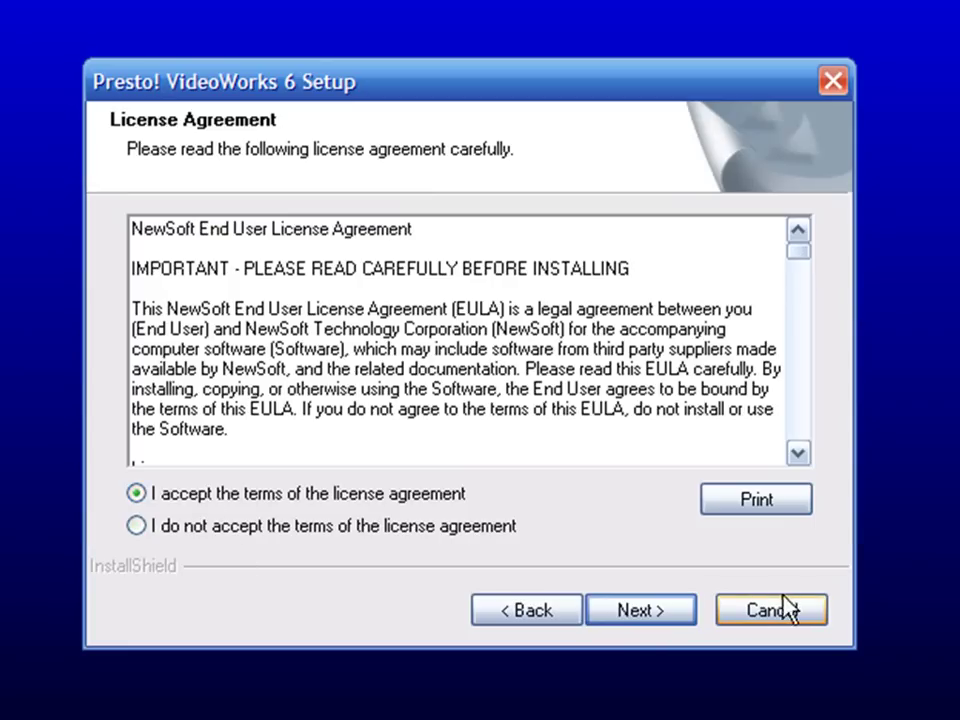
click(643, 620)
click(643, 620)
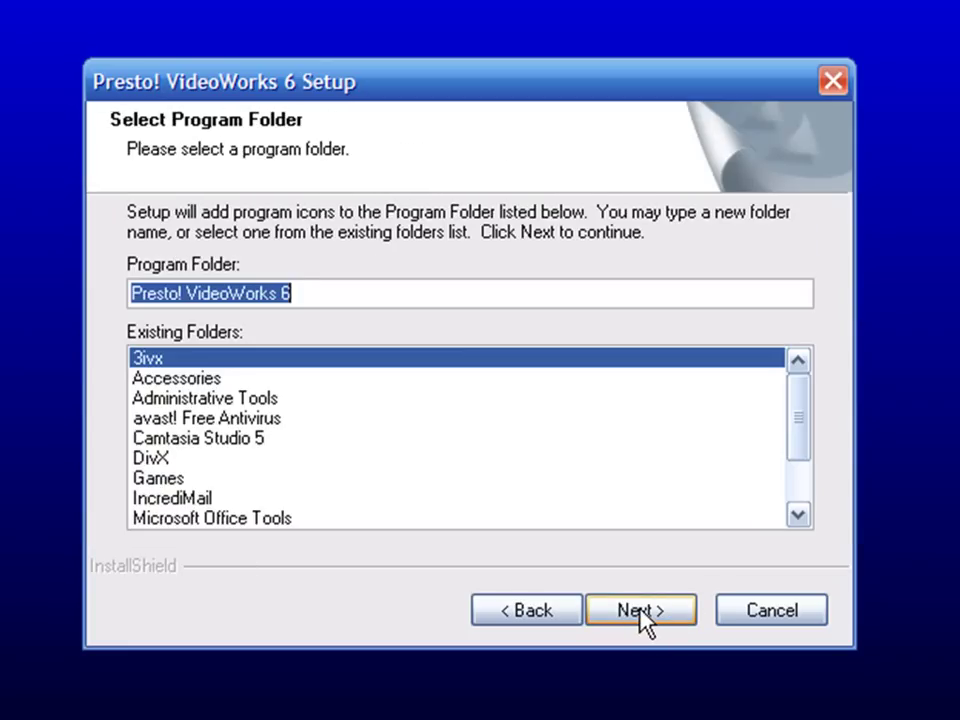
click(641, 612)
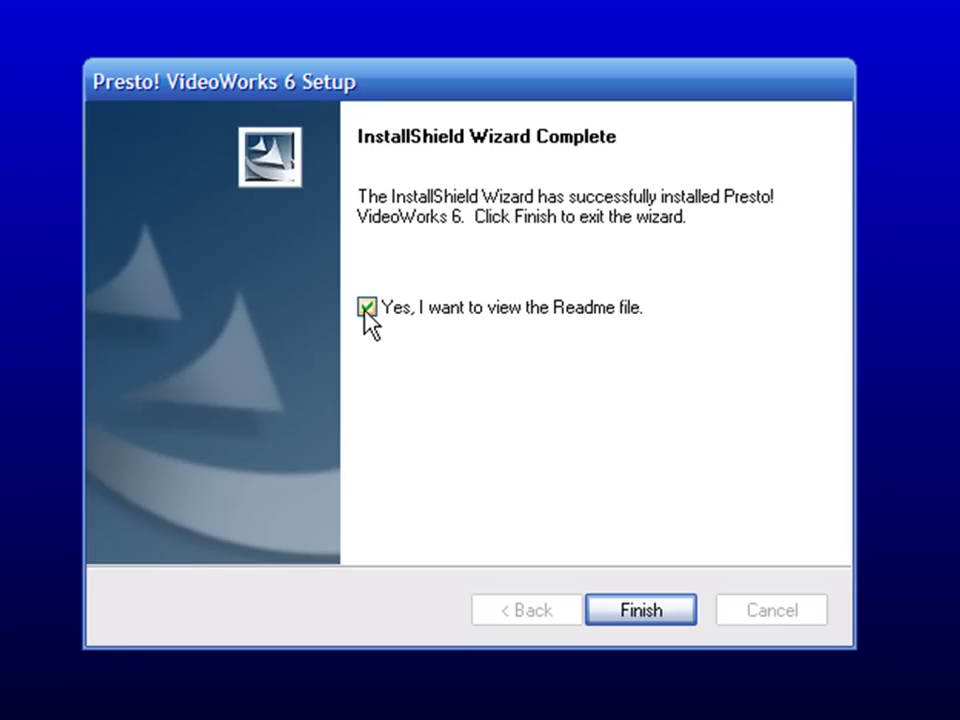
Finish the installer with the Readme unticked, choosing to restart the computer later
click(368, 307)
click(646, 617)
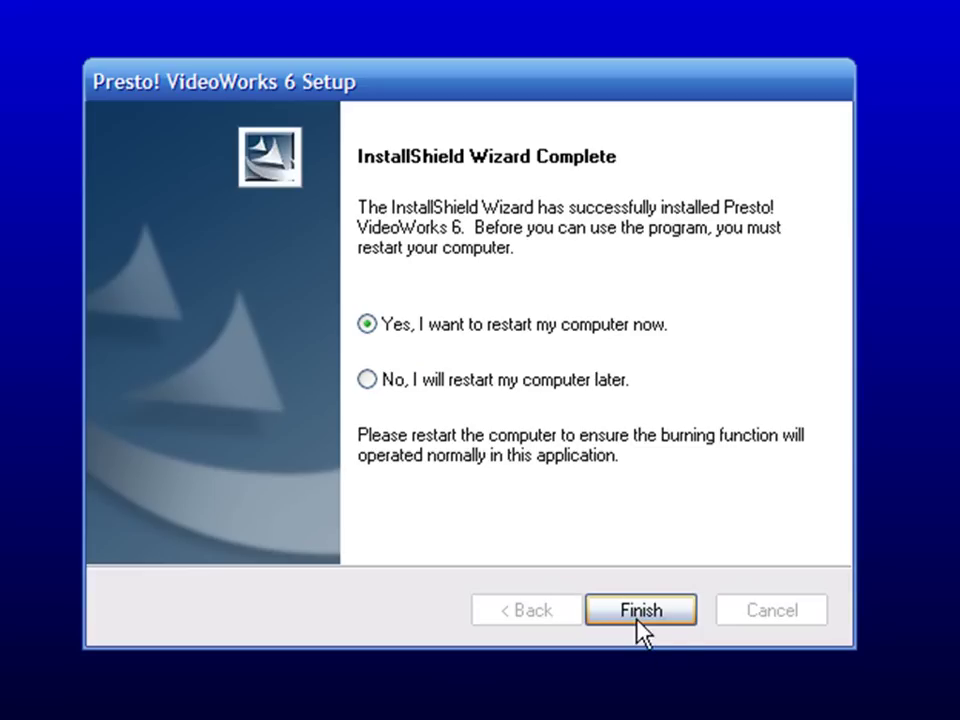
click(372, 383)
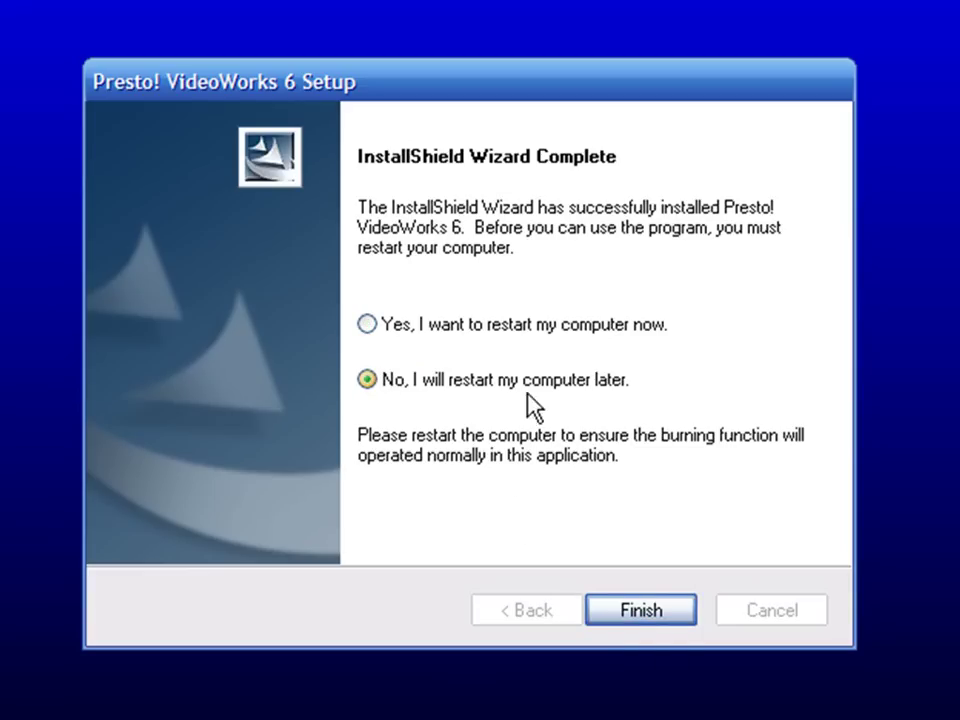
click(653, 618)
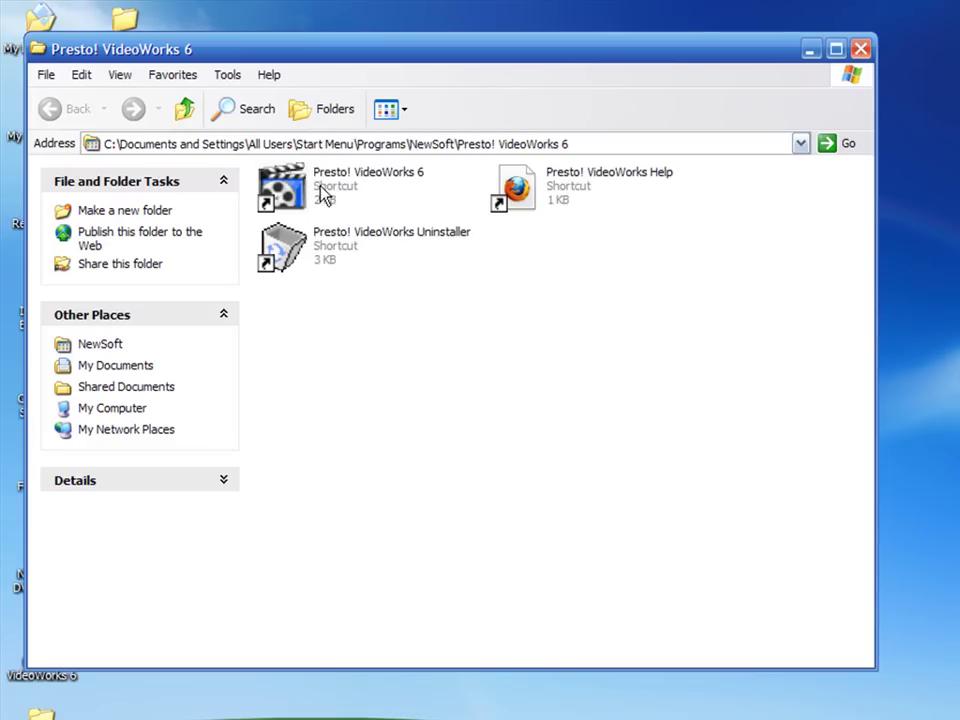
Close the shortcuts folder window and launch Presto! VideoWorks 6 from its desktop icon
click(860, 50)
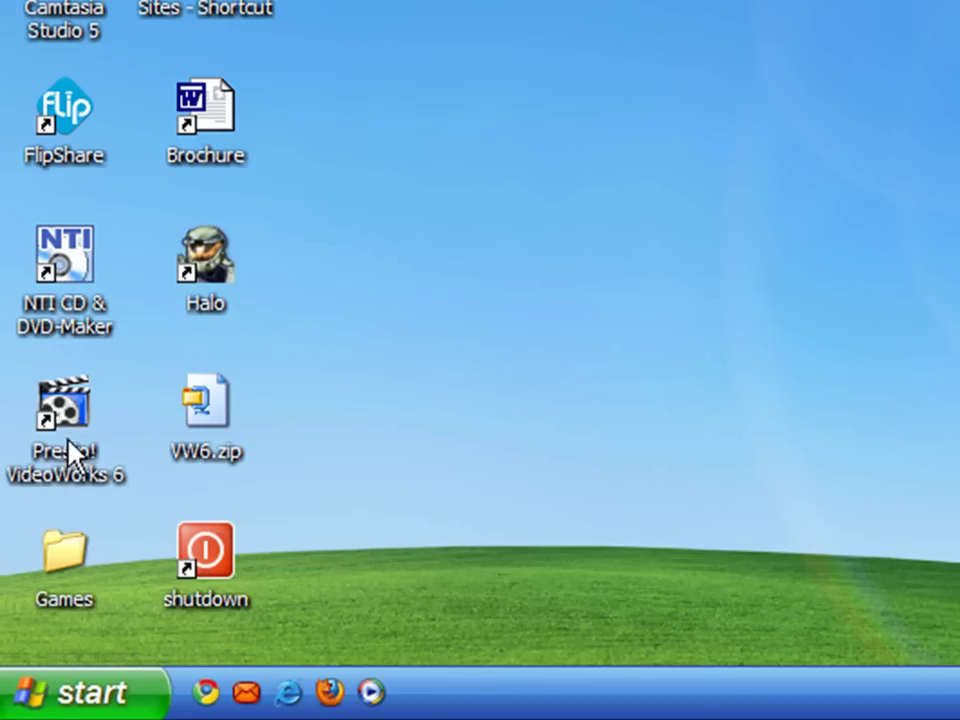
double_click(71, 436)
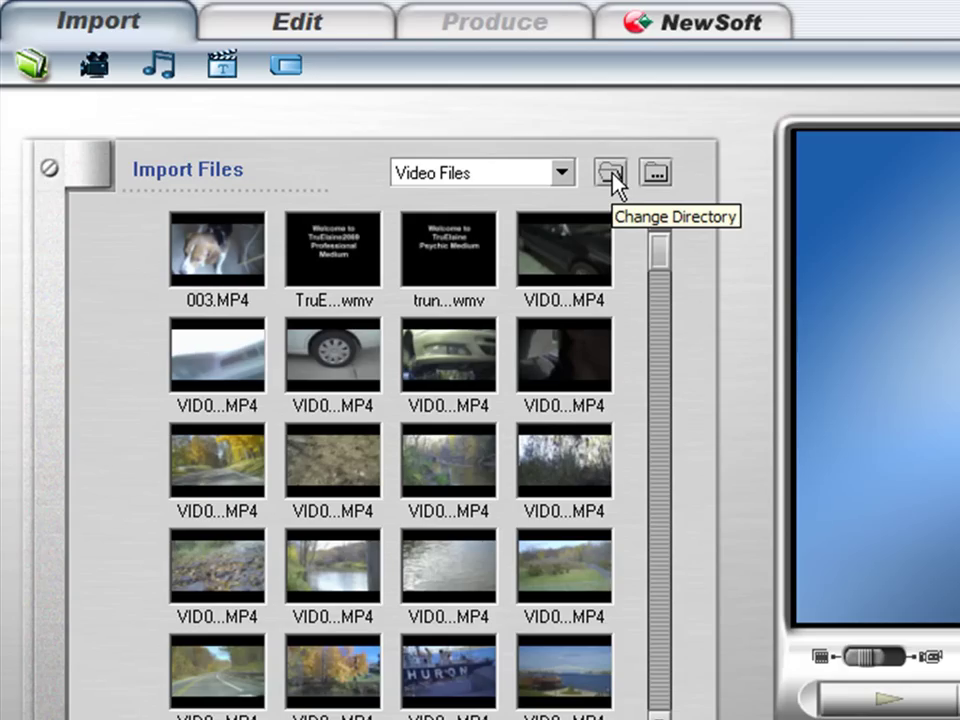
Browse to My Documents > My Videos > FlipShare Data > Videos in the import dialog
click(613, 172)
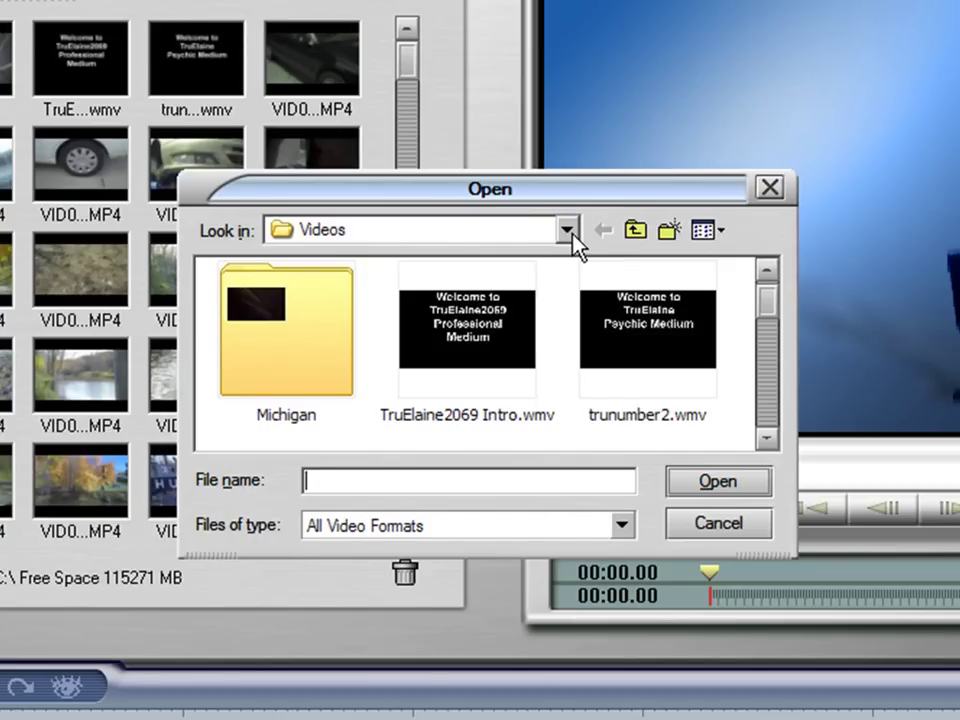
click(569, 231)
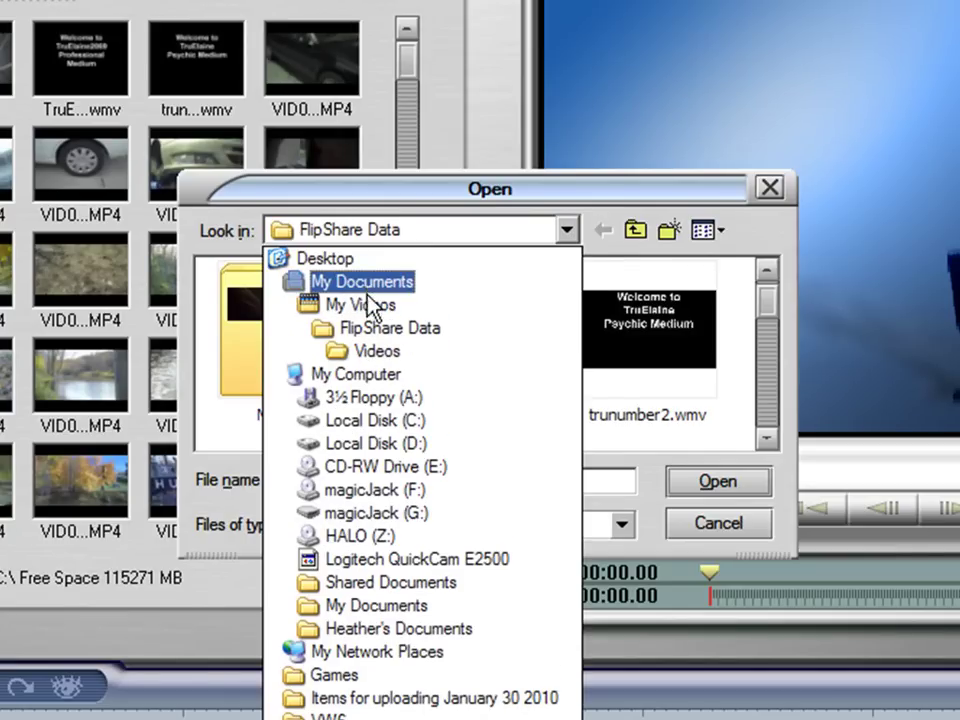
click(364, 280)
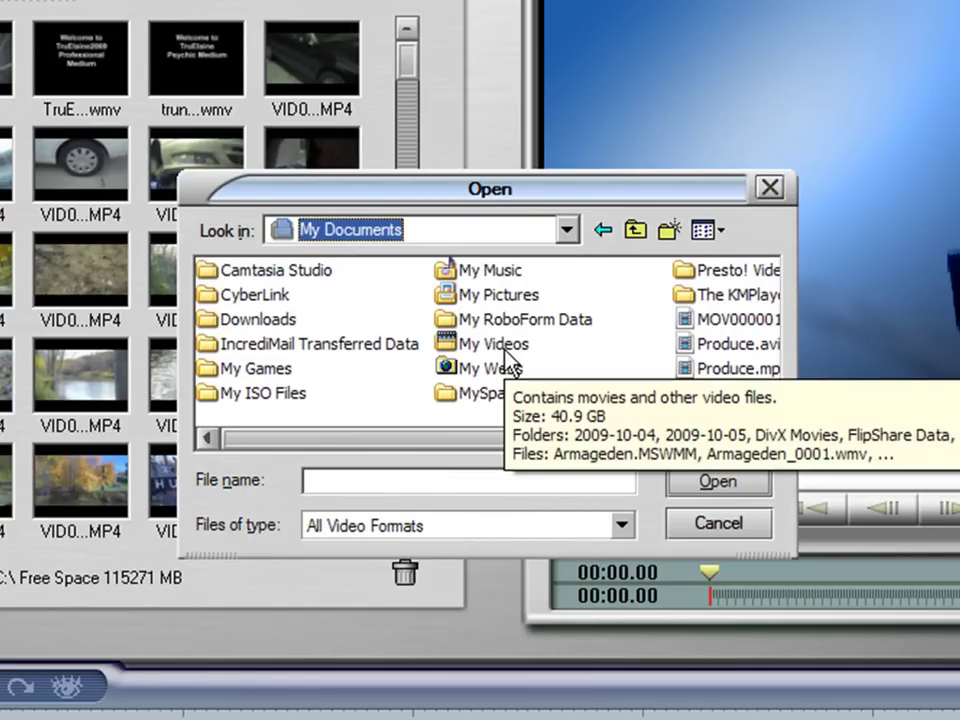
double_click(505, 350)
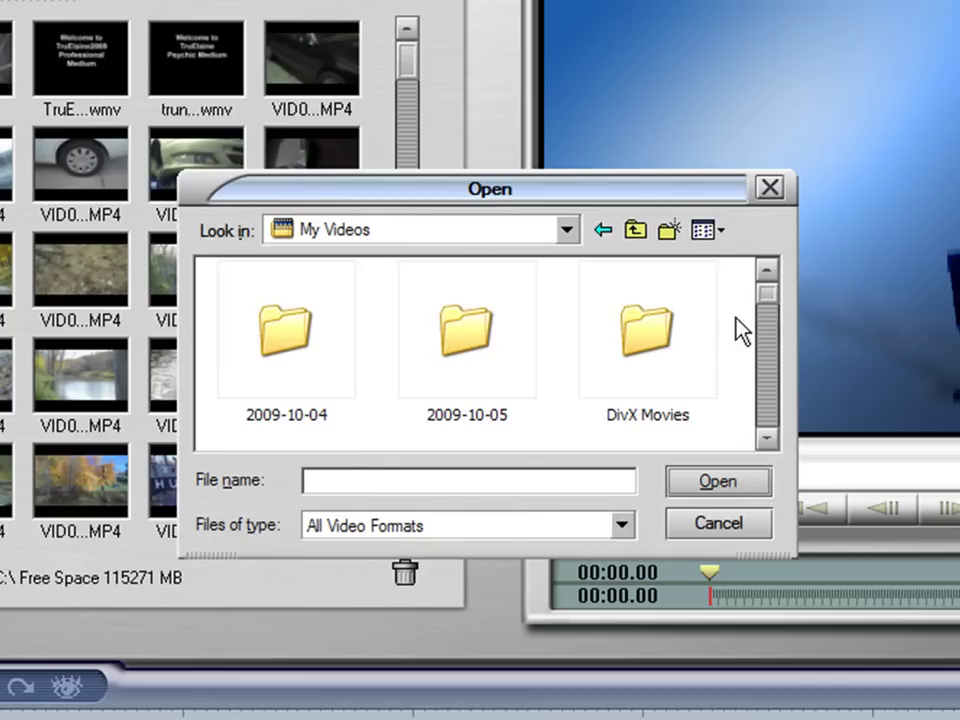
drag(765, 300, 765, 343)
double_click(293, 288)
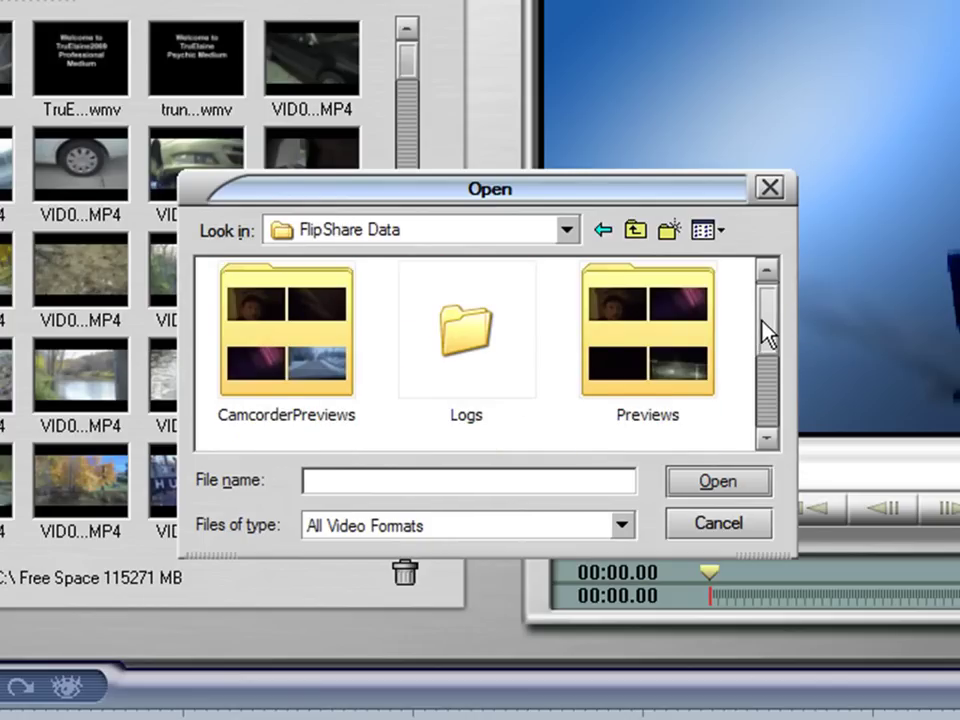
drag(765, 332, 760, 393)
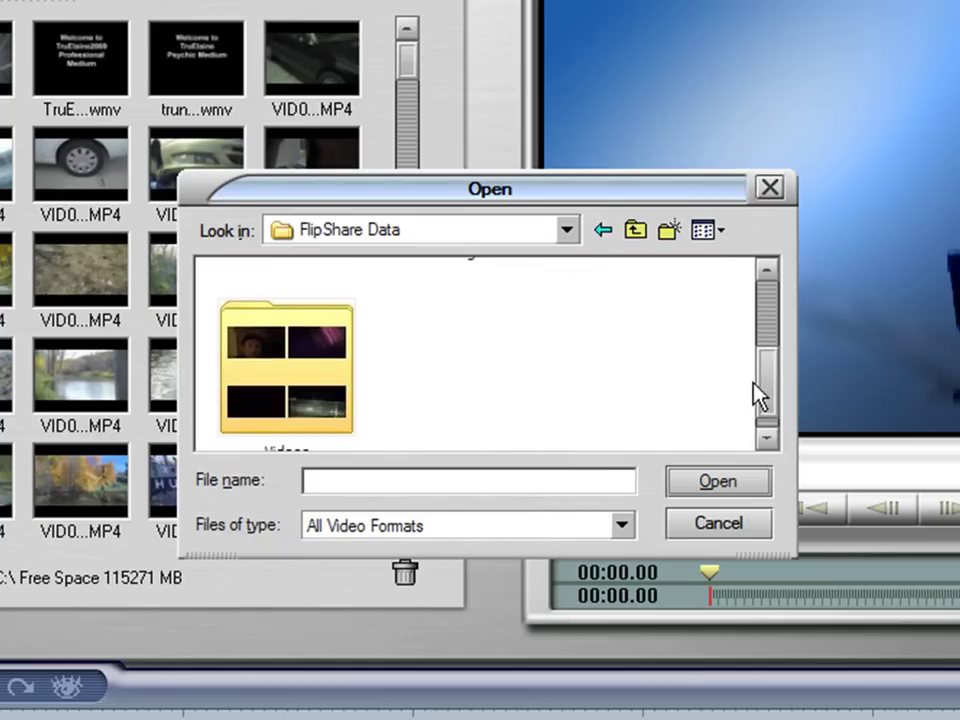
double_click(321, 395)
Select the dog clip VID00079.wmv and import it
click(664, 340)
drag(765, 300, 765, 390)
click(653, 343)
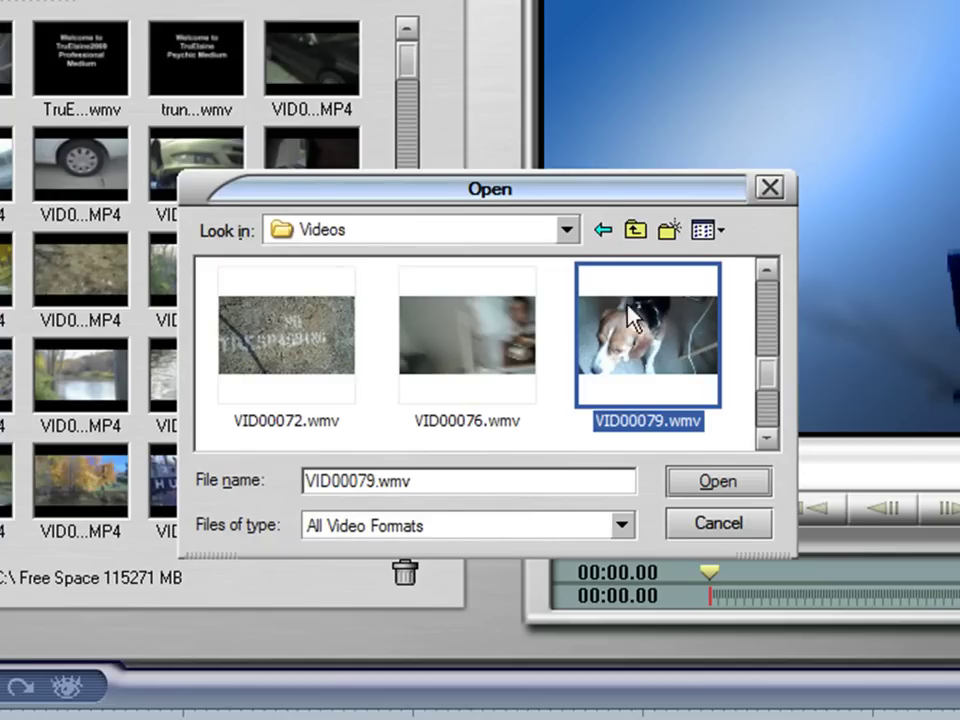
click(716, 492)
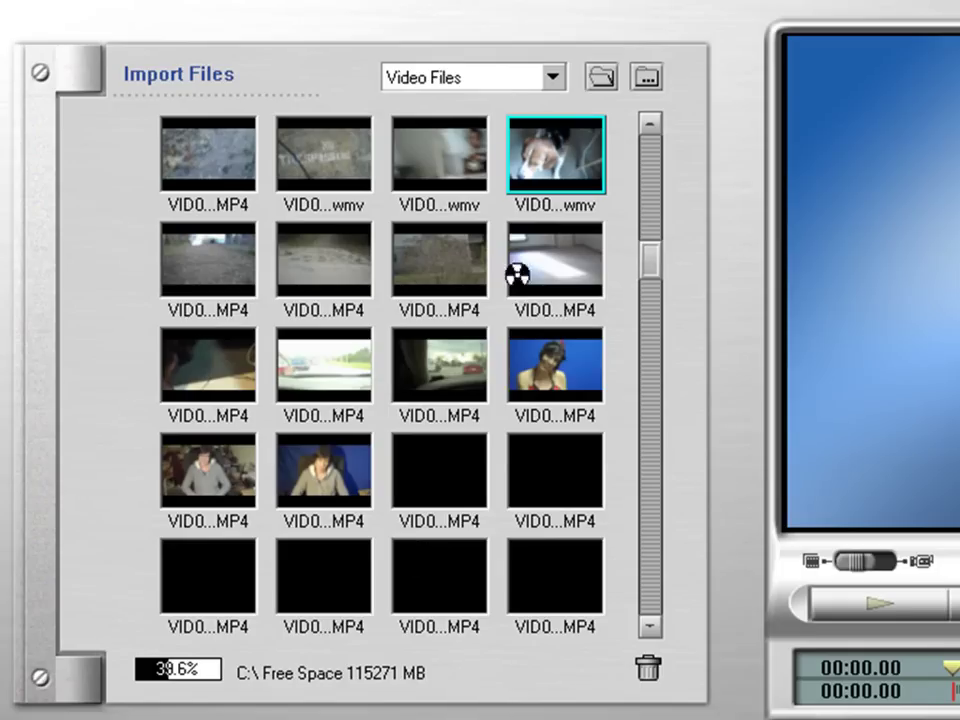
Preview VID00079.wmv from the top of the Import Files grid and drag it into the first storyboard slot
drag(641, 274, 650, 174)
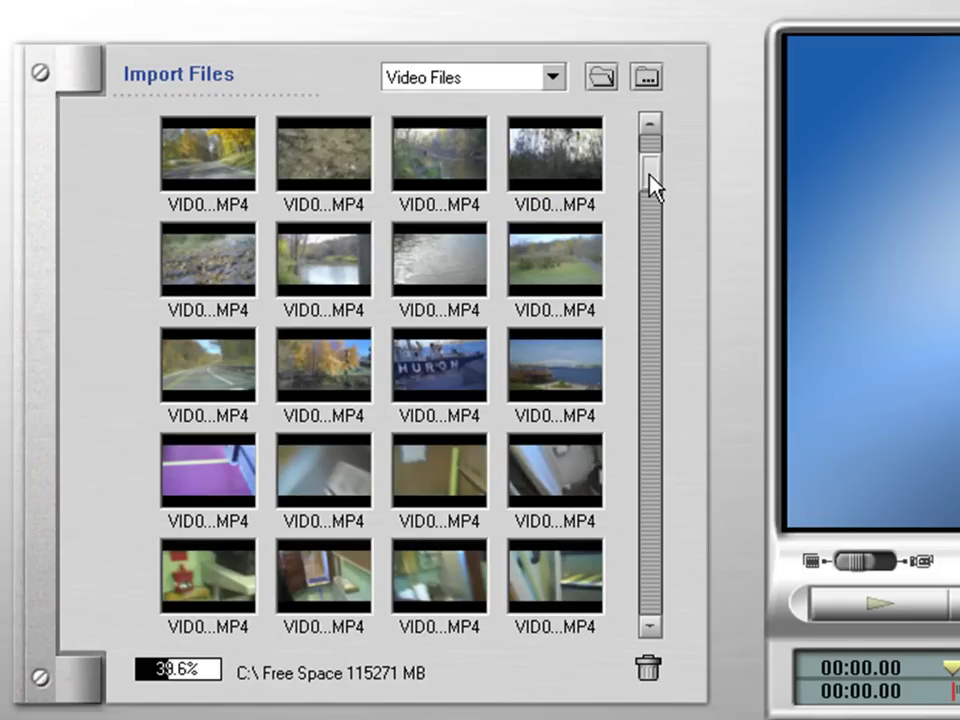
drag(649, 174, 637, 272)
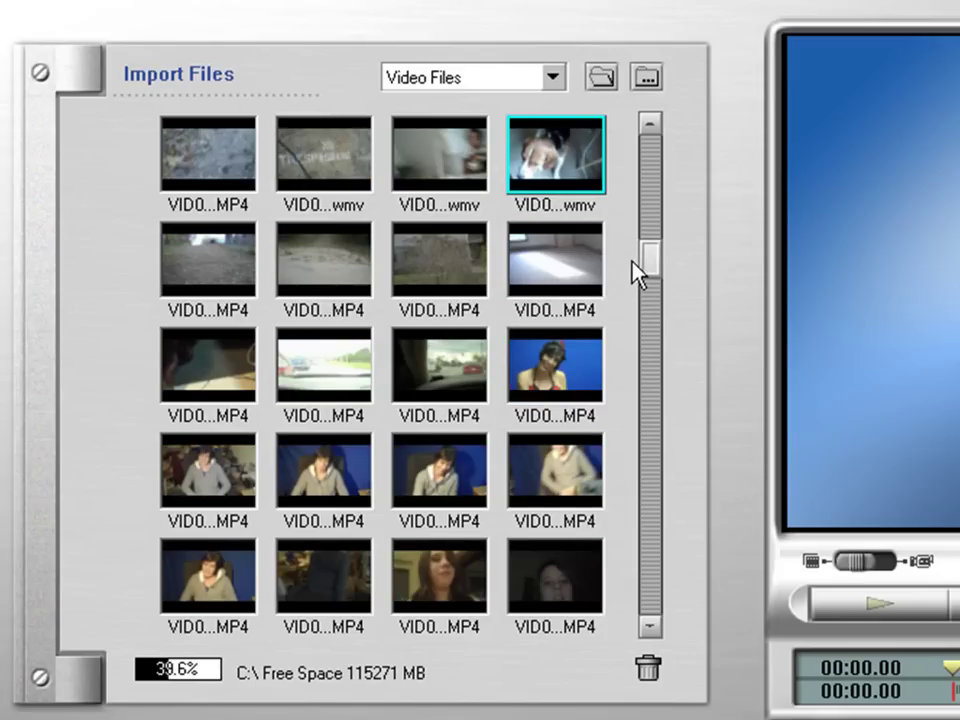
click(551, 165)
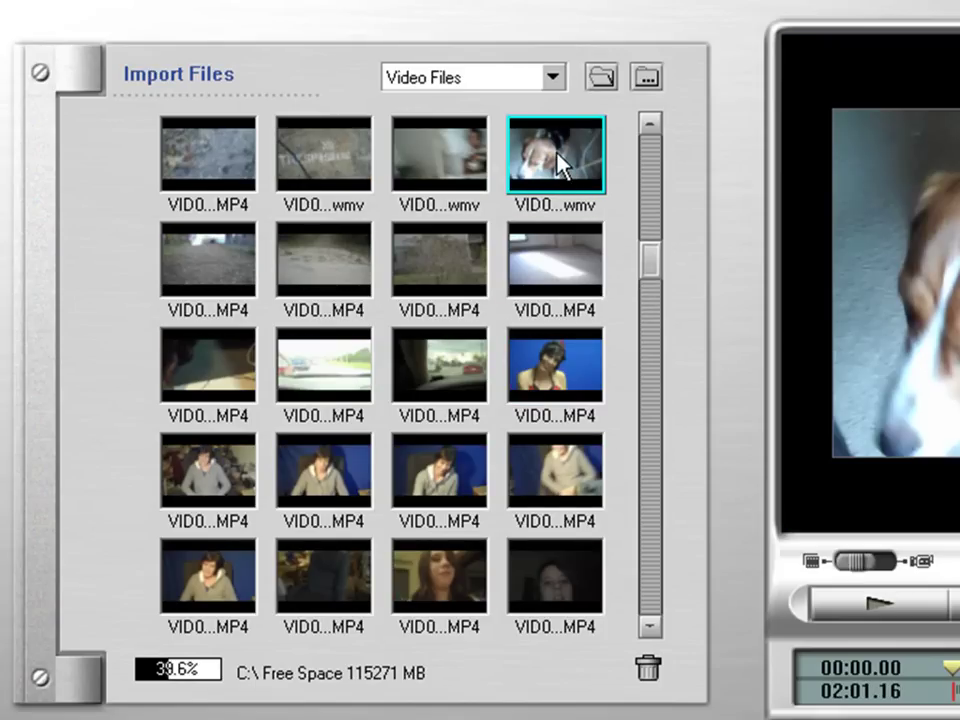
drag(557, 155, 167, 664)
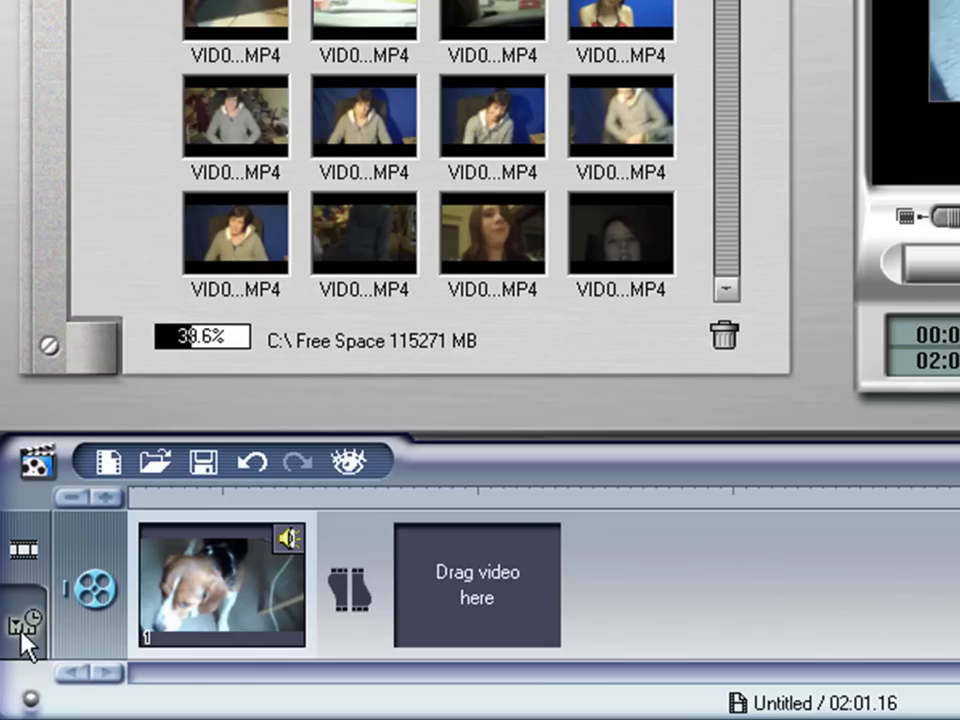
In Timeline Mode, play from about 00:04, pause at 00:05.66 and split the clip there
click(24, 628)
click(18, 556)
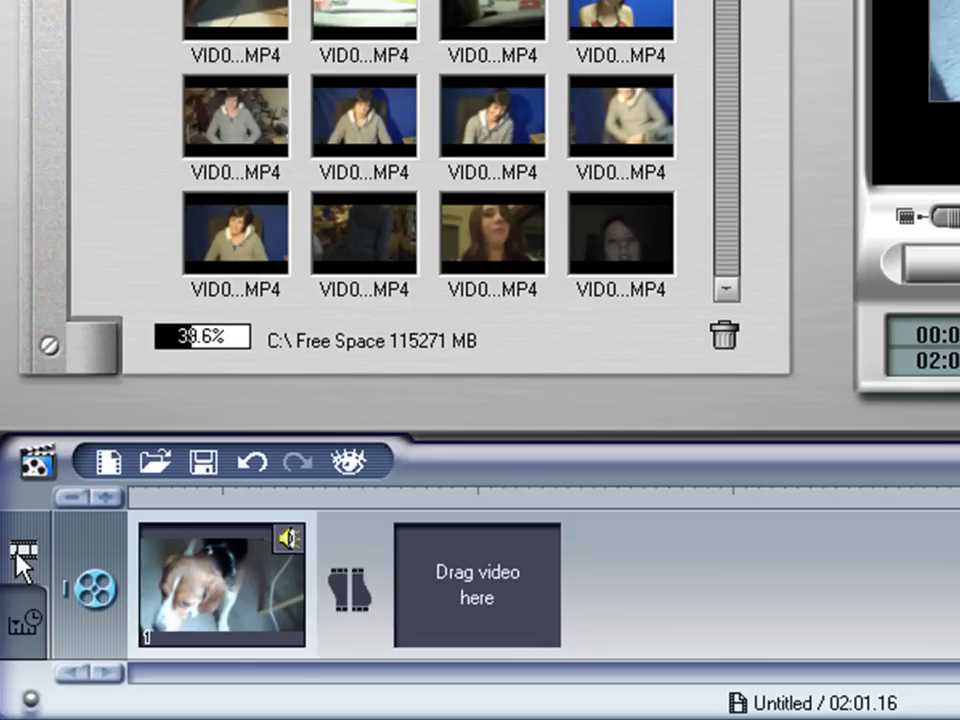
click(18, 622)
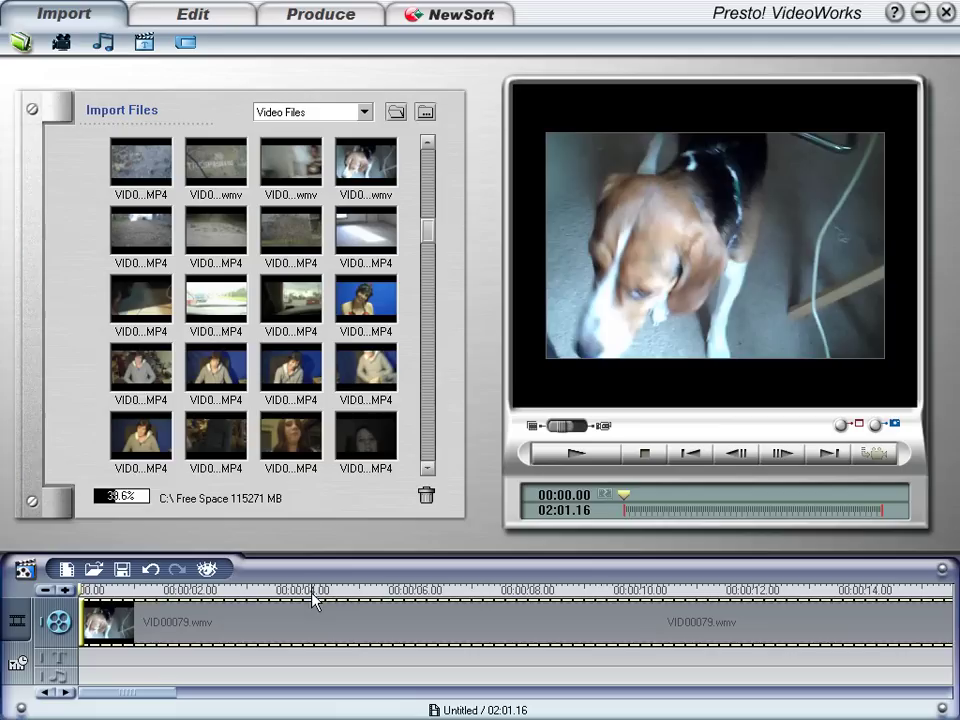
click(527, 512)
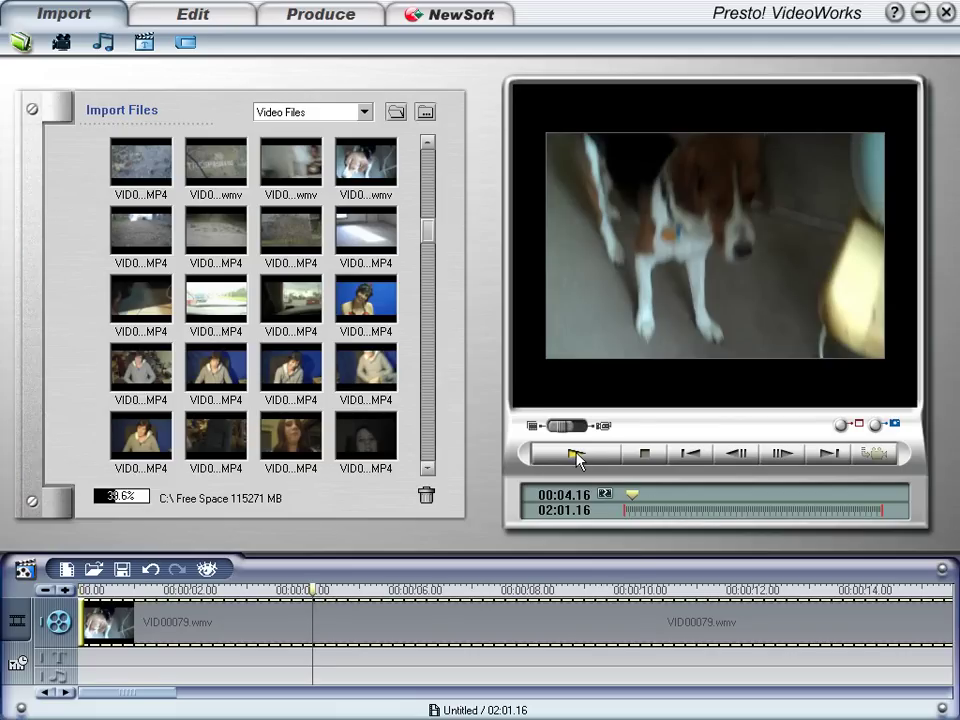
click(578, 455)
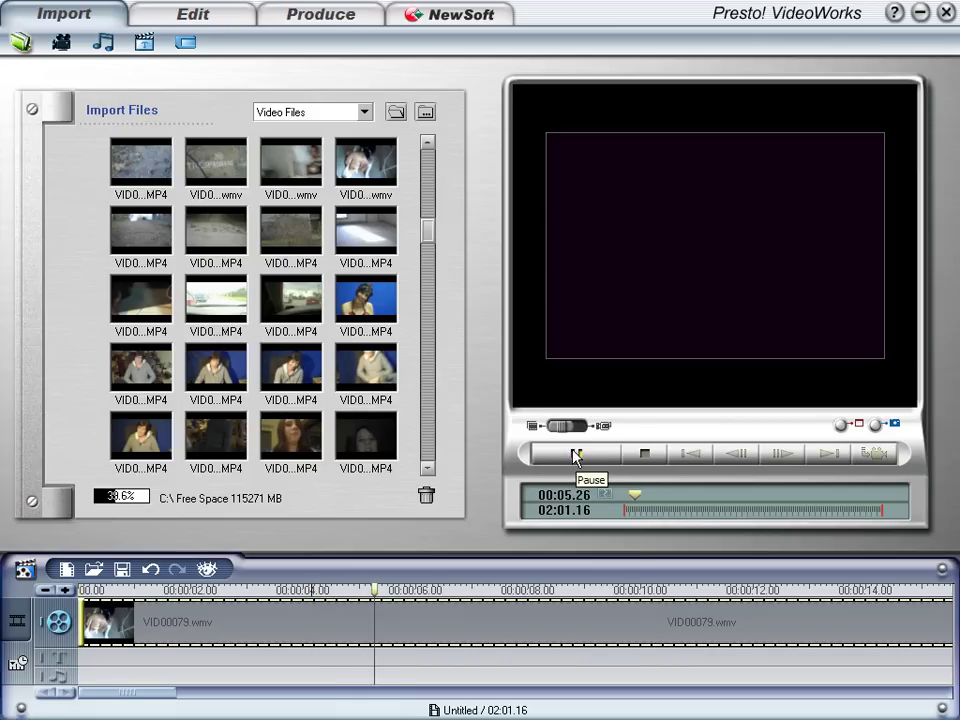
click(580, 455)
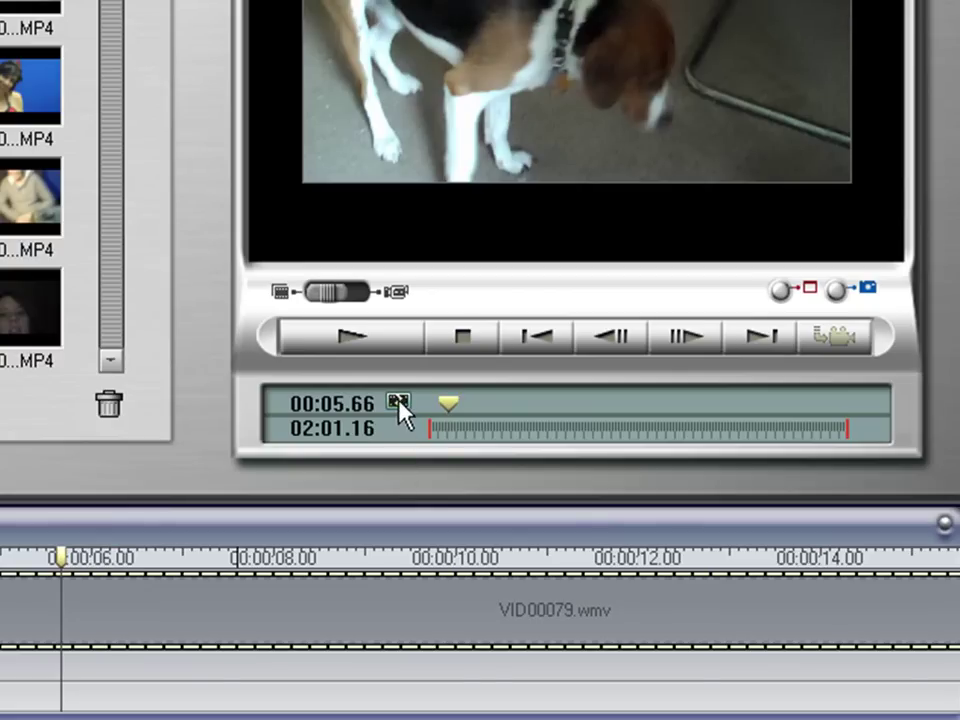
click(399, 404)
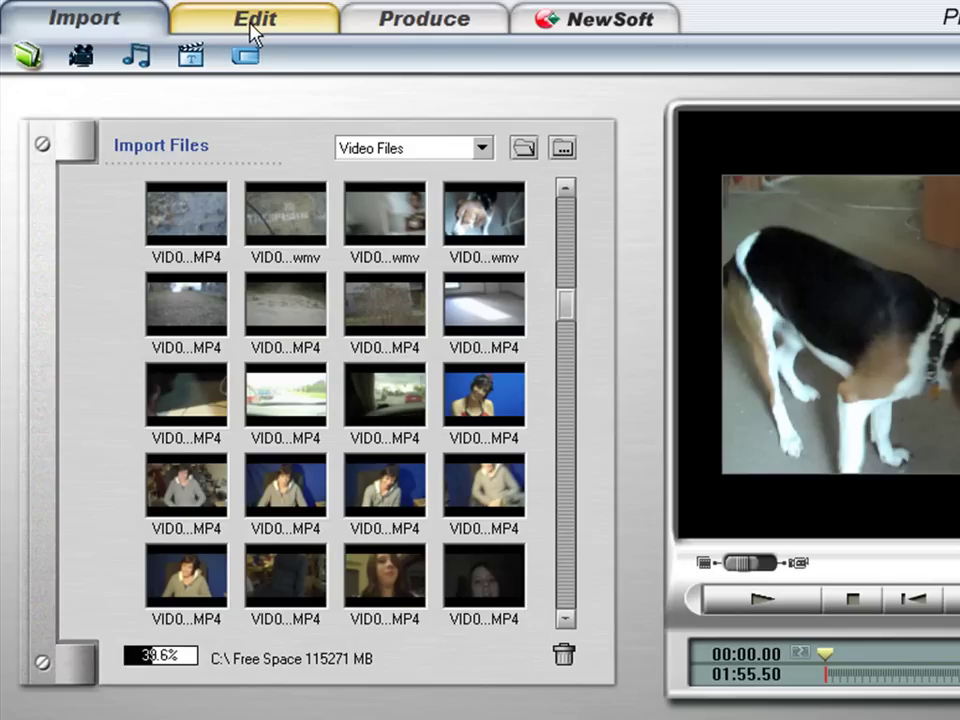
Undo the last action, then show the Edit tab's Cutting Room in Advanced Mode with all tools
key(ctrl+z)
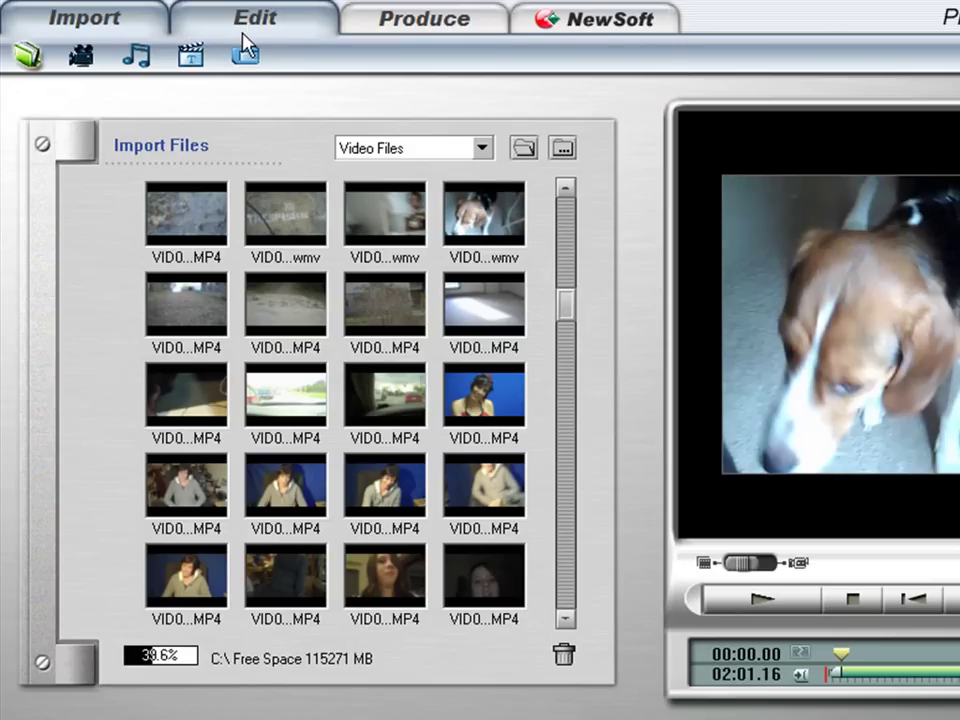
click(246, 38)
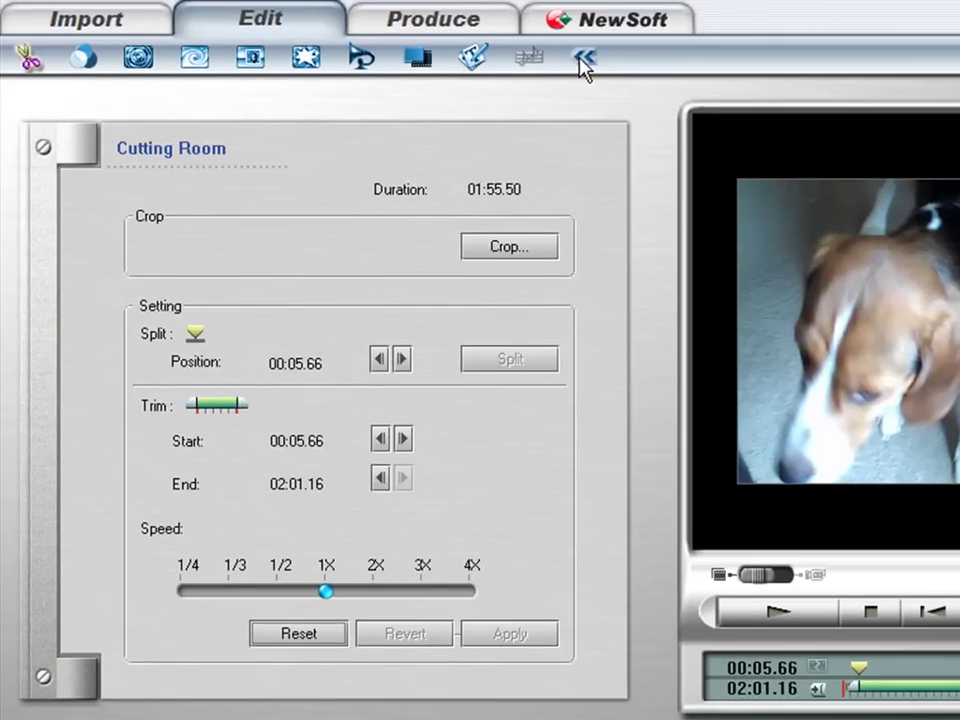
click(567, 60)
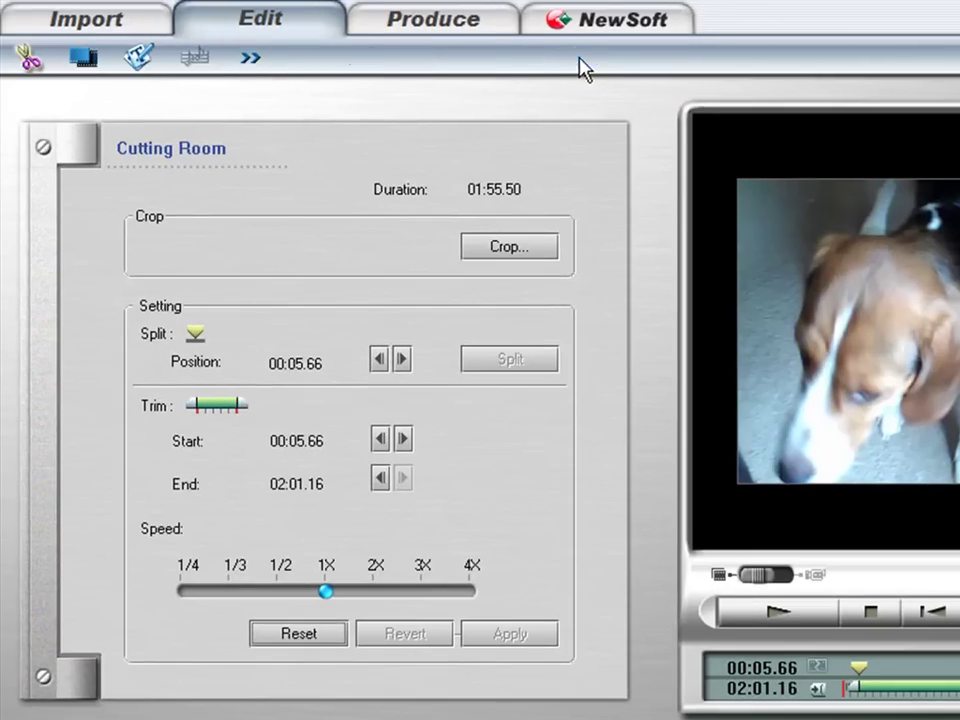
click(252, 60)
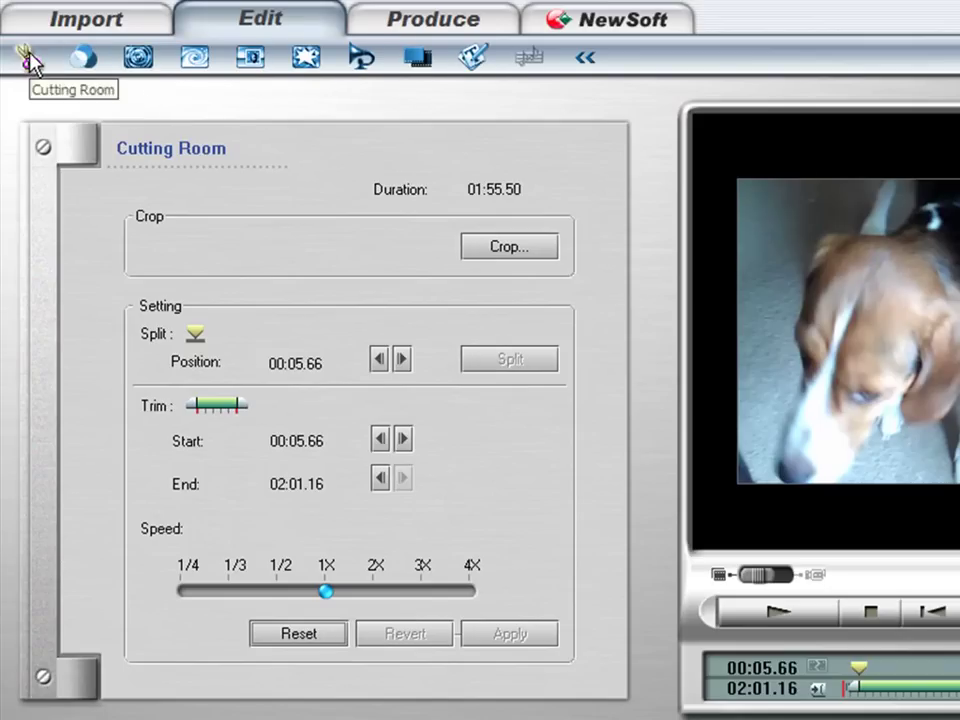
Apply the Emboss special effect and pick the Magic Touch Hue/Saturation rectangle pen (hue 180, saturation 100)
click(84, 62)
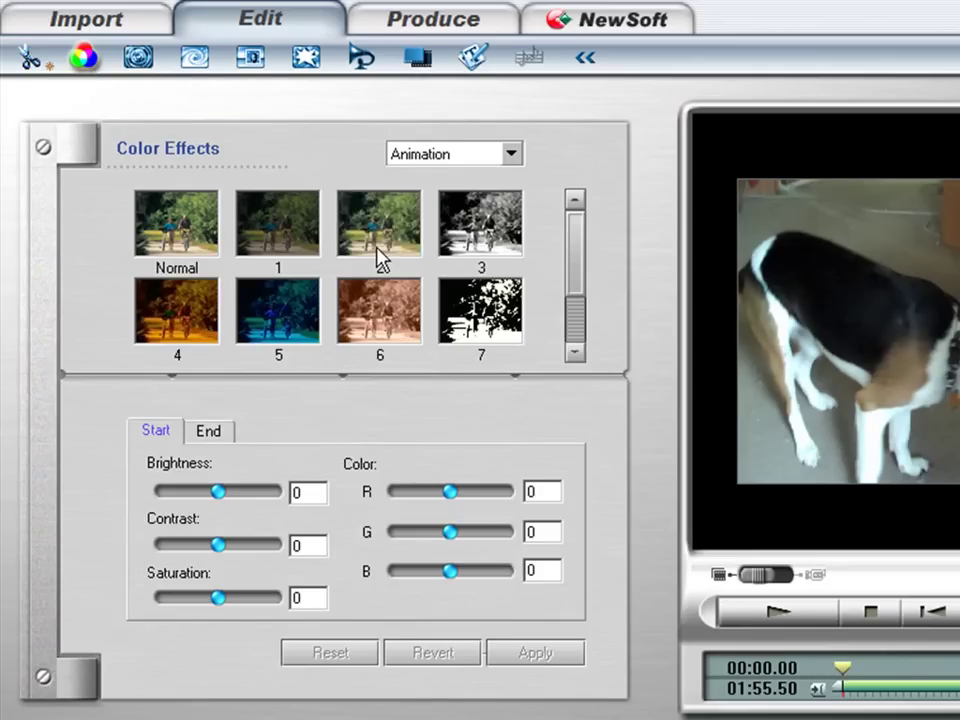
click(139, 58)
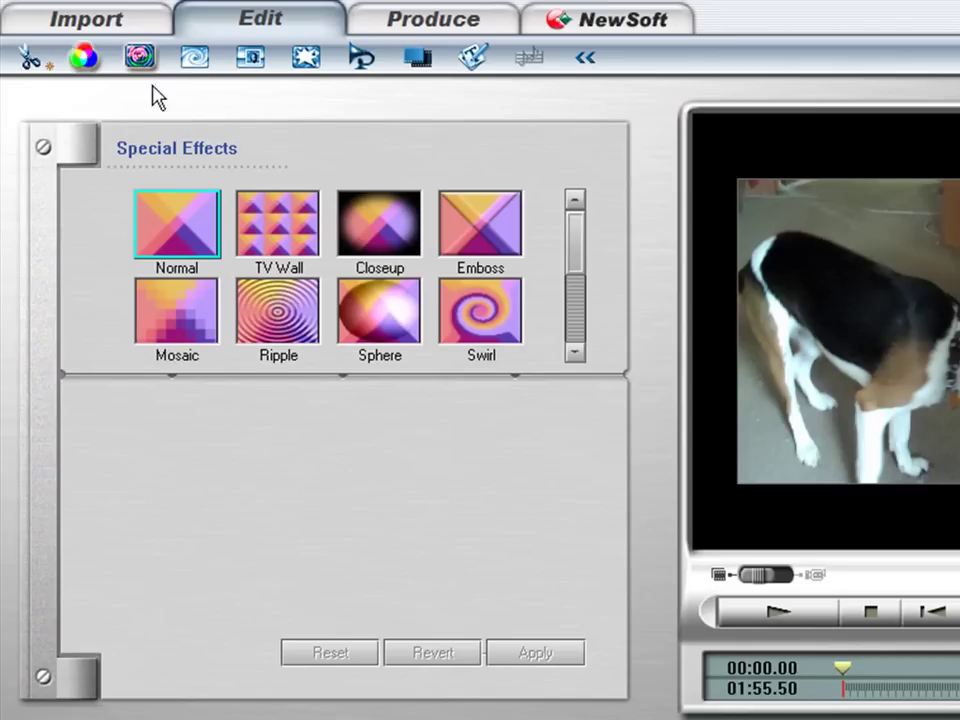
click(455, 243)
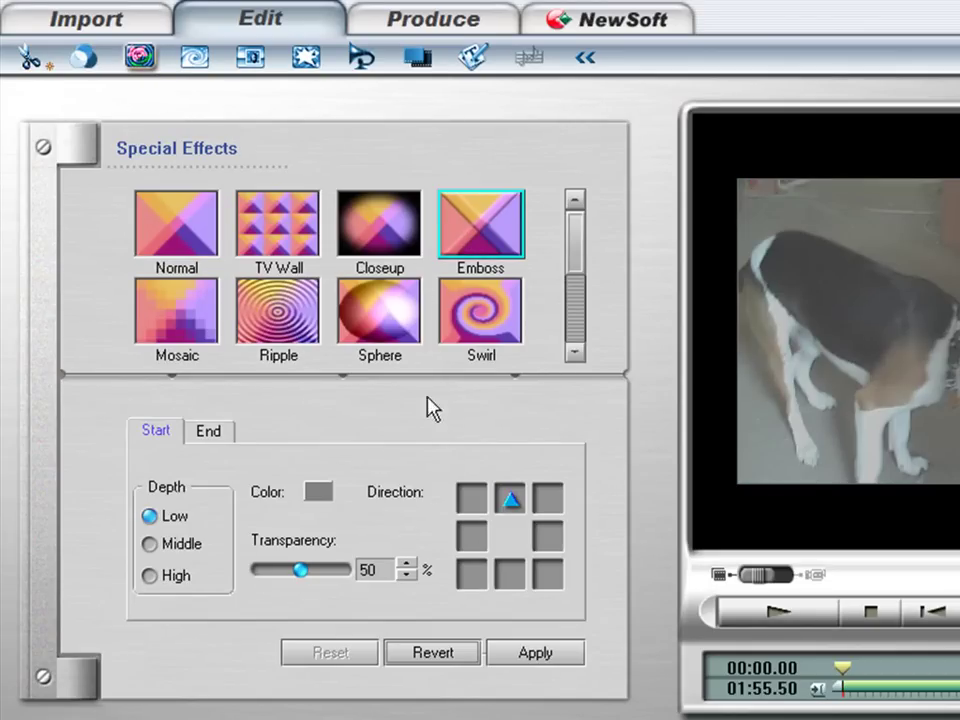
click(195, 58)
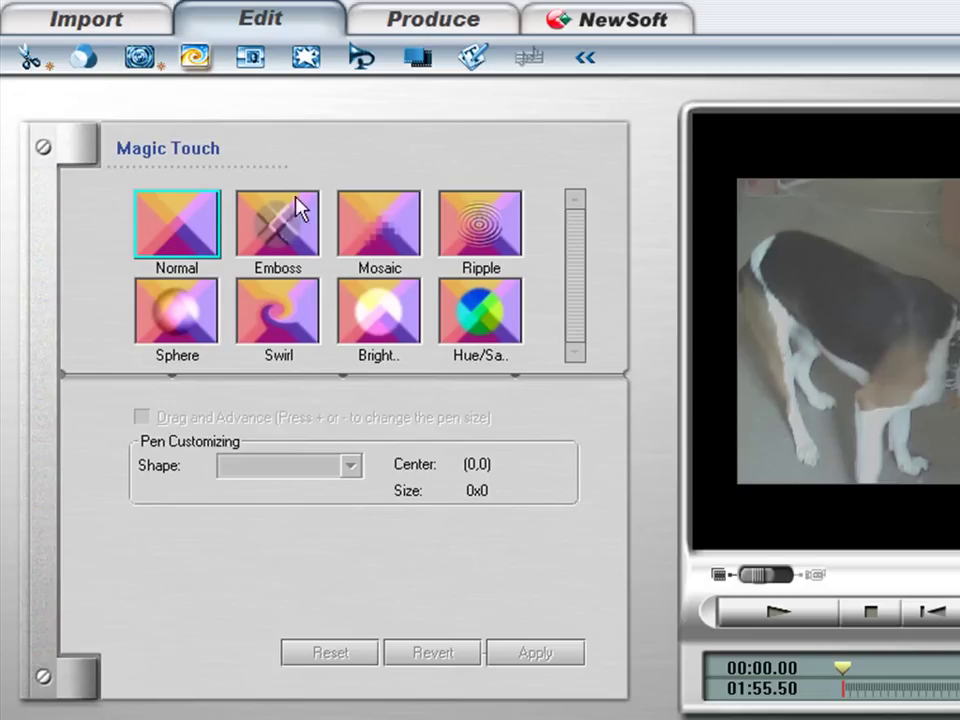
click(465, 328)
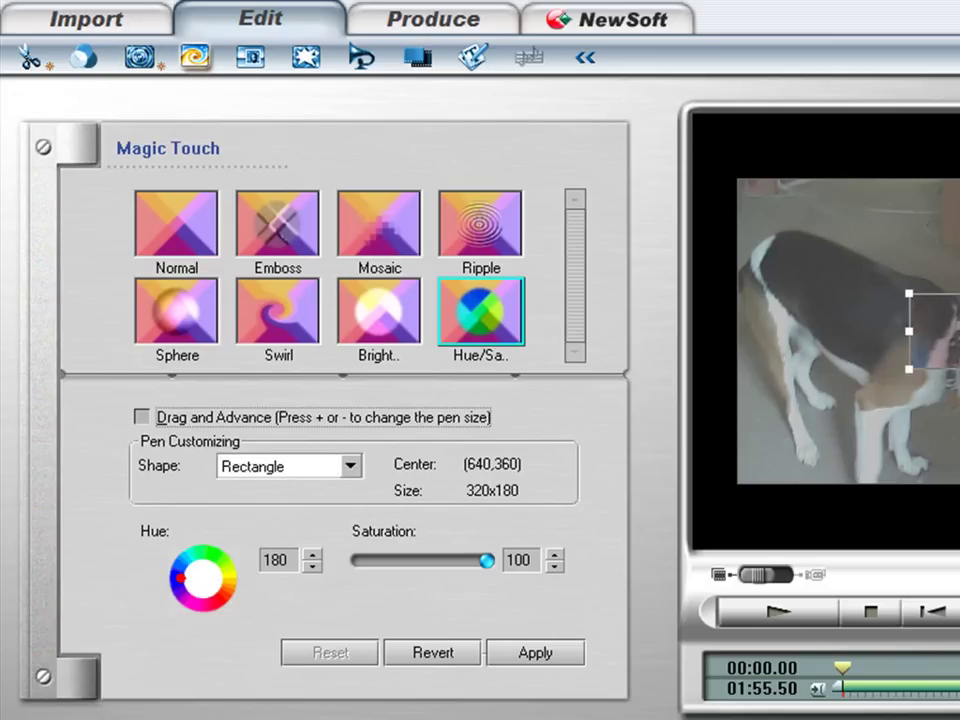
Add the car clip as a Mixer overlay, placed at (242,78) and sized 618x513
click(251, 57)
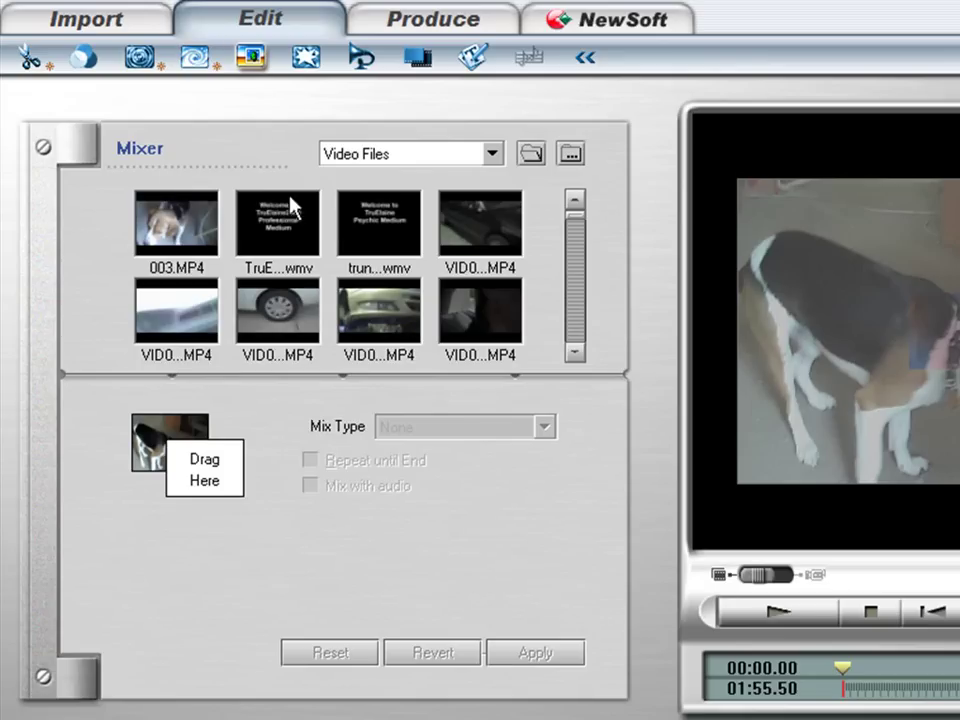
drag(286, 331, 221, 471)
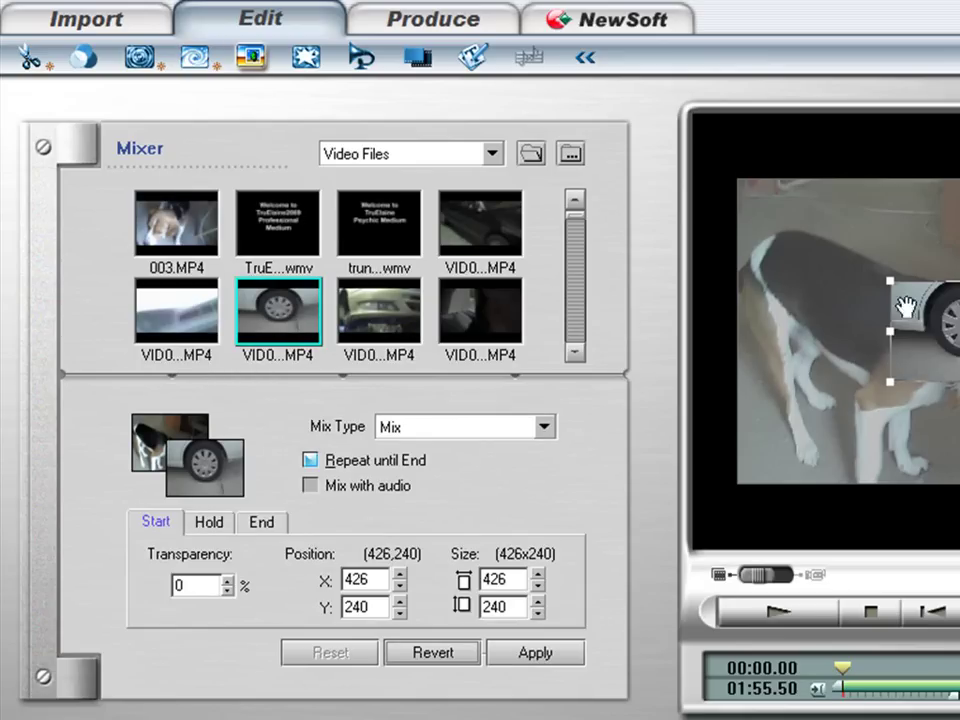
drag(955, 375, 959, 428)
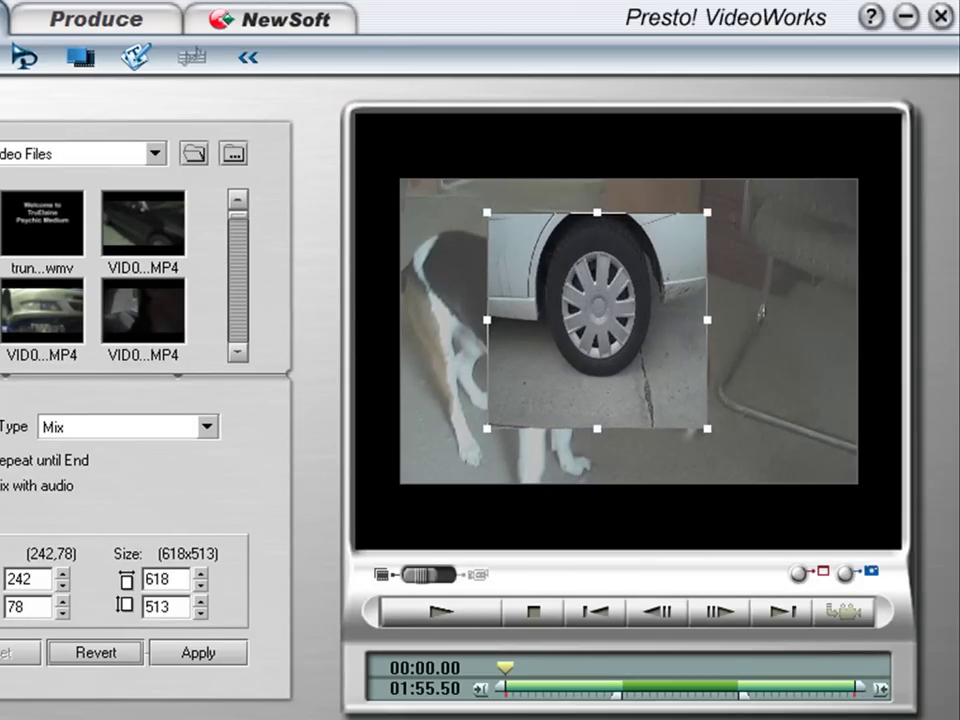
Try the Bricks and Chains frames, then give the clip the Fun category's Music notes decoration
click(2, 57)
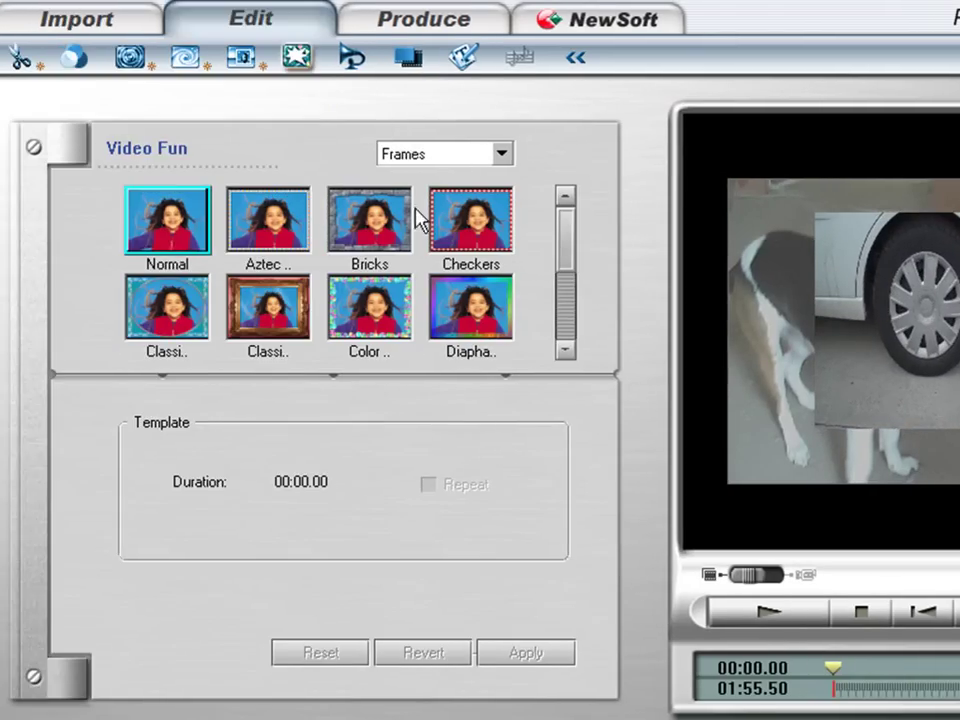
click(372, 224)
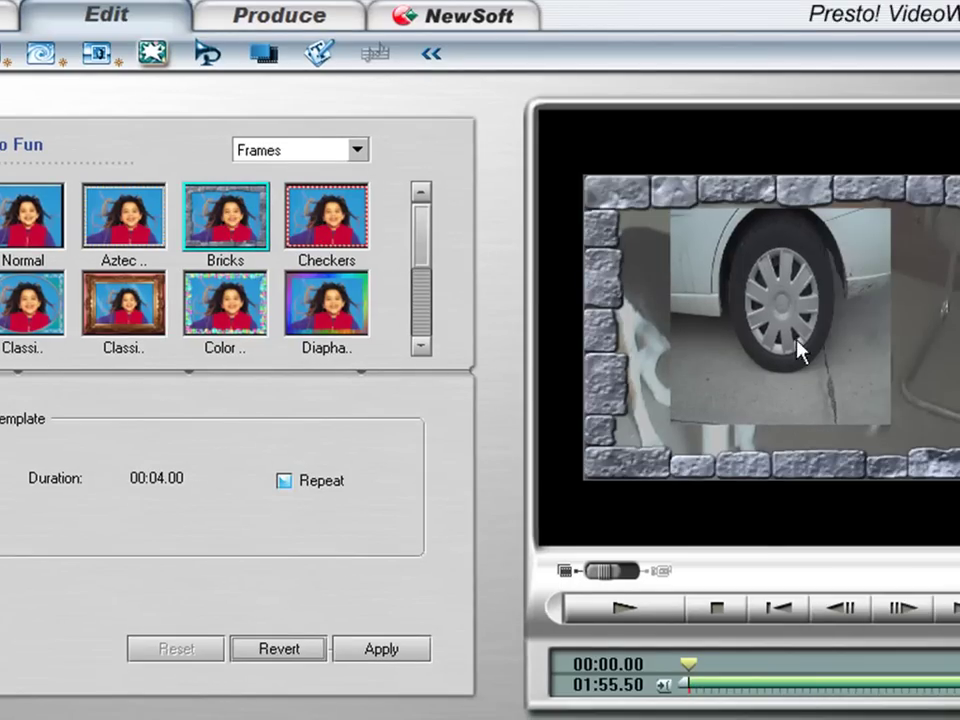
click(357, 150)
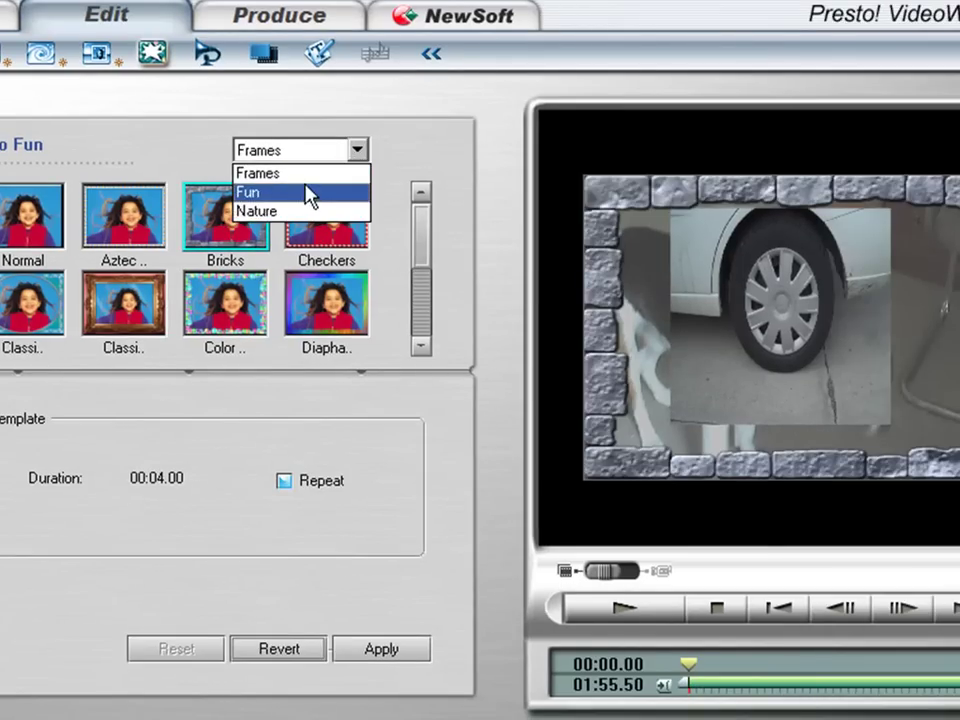
click(302, 190)
click(240, 242)
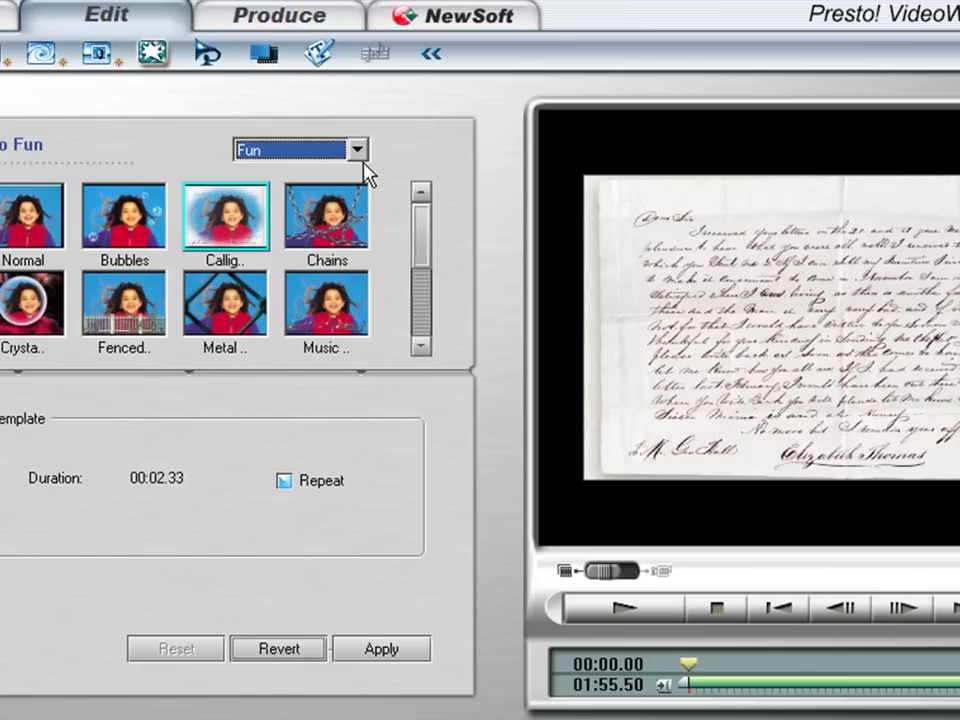
click(325, 222)
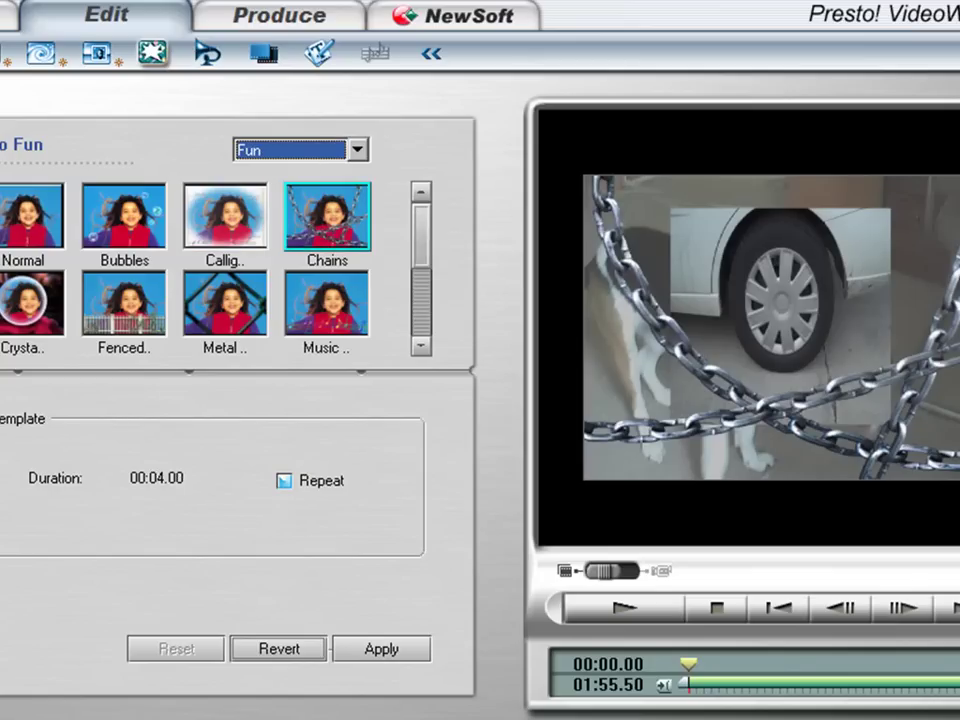
click(316, 316)
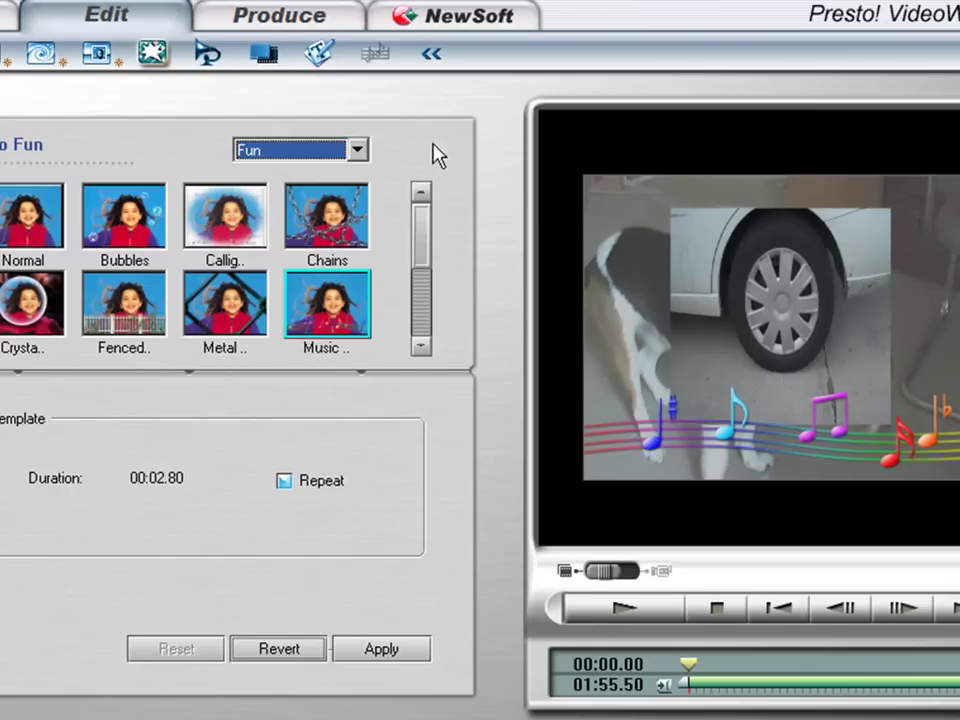
click(205, 56)
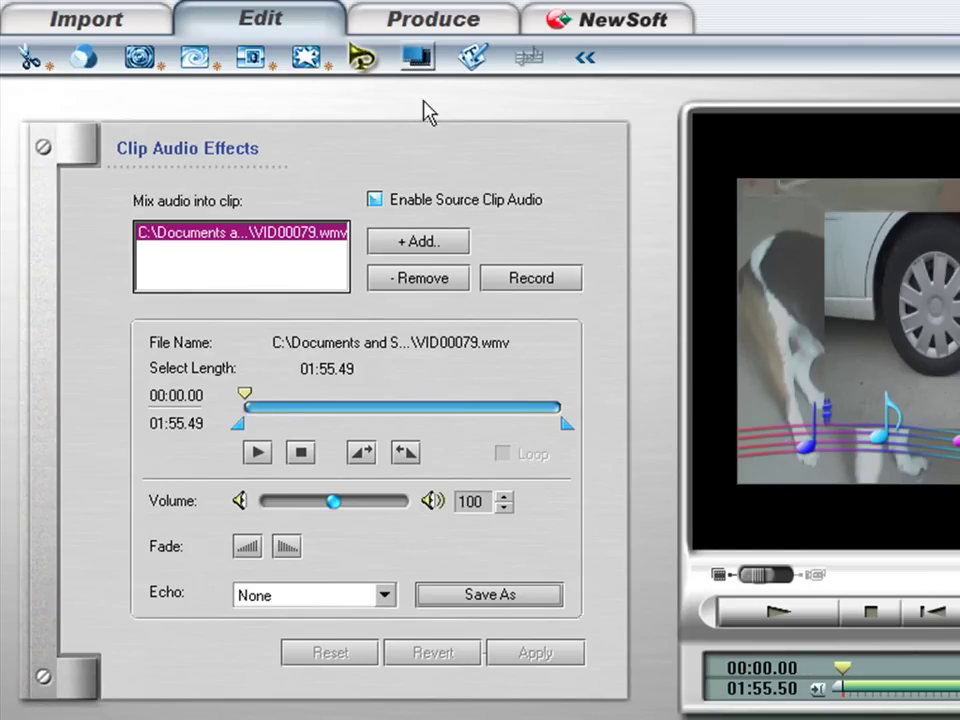
Bring up the Transition Effects panel from the toolbar
click(424, 60)
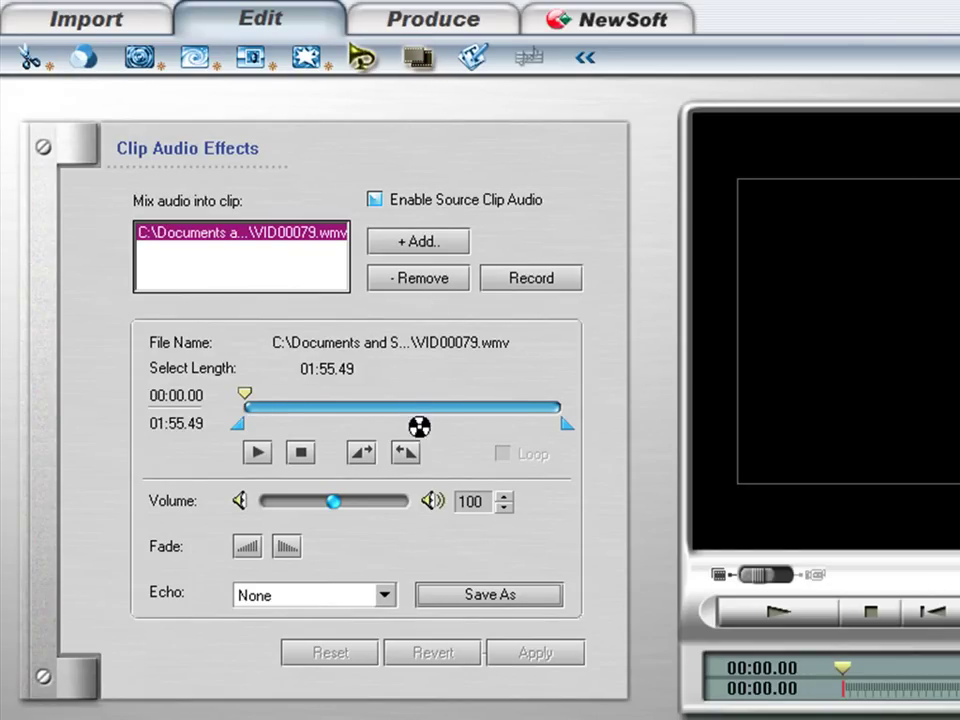
Preview Dissolve transition 4, then join the clips with Dissolve transition 2 instead
click(420, 68)
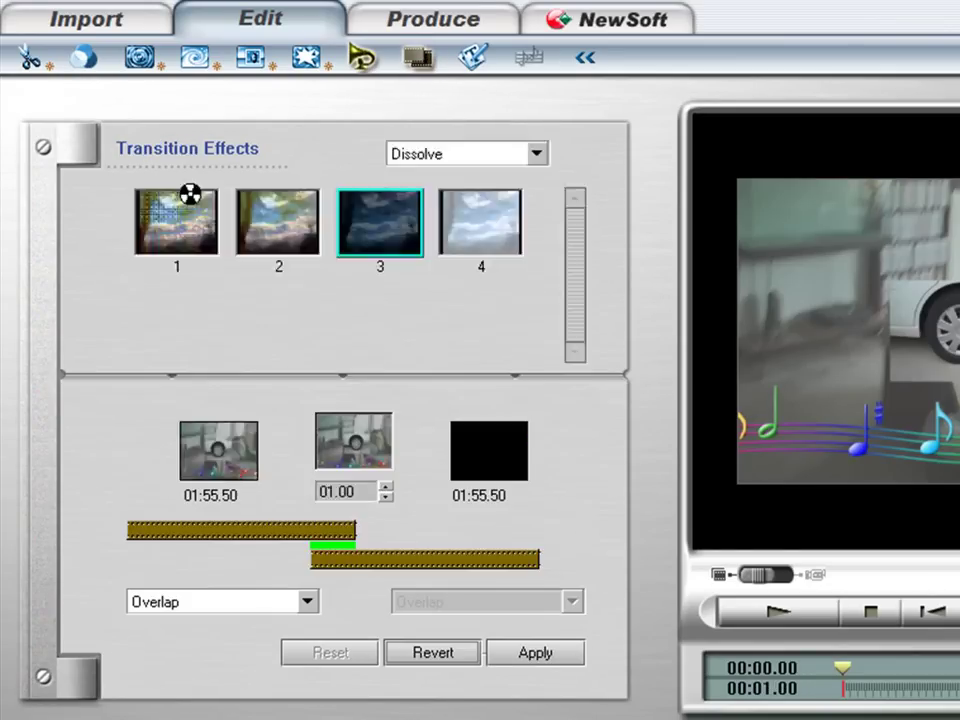
click(489, 221)
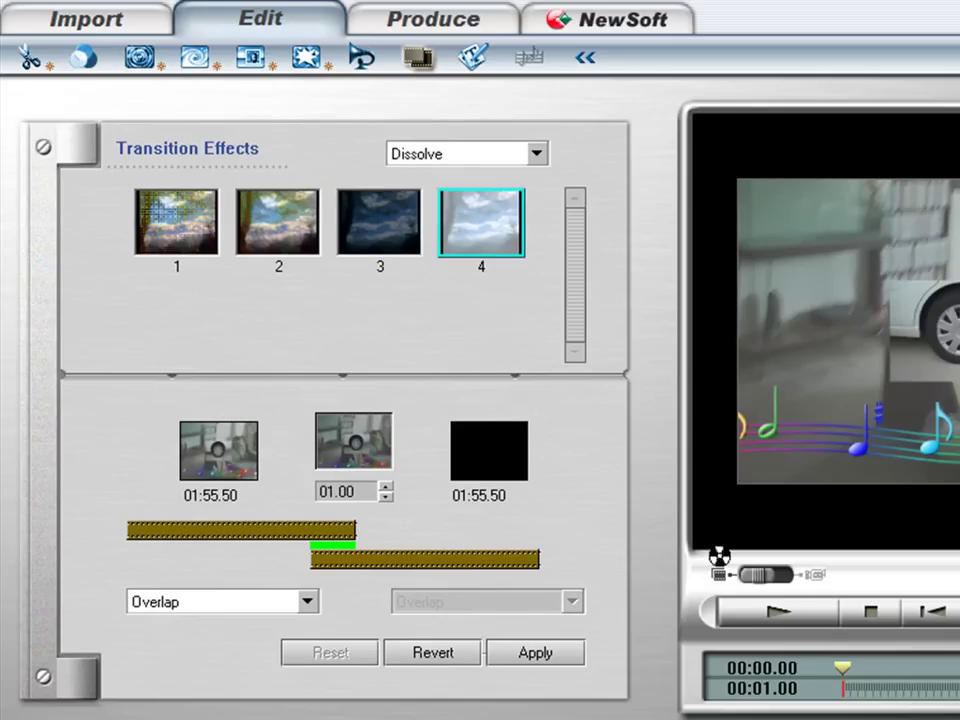
click(782, 611)
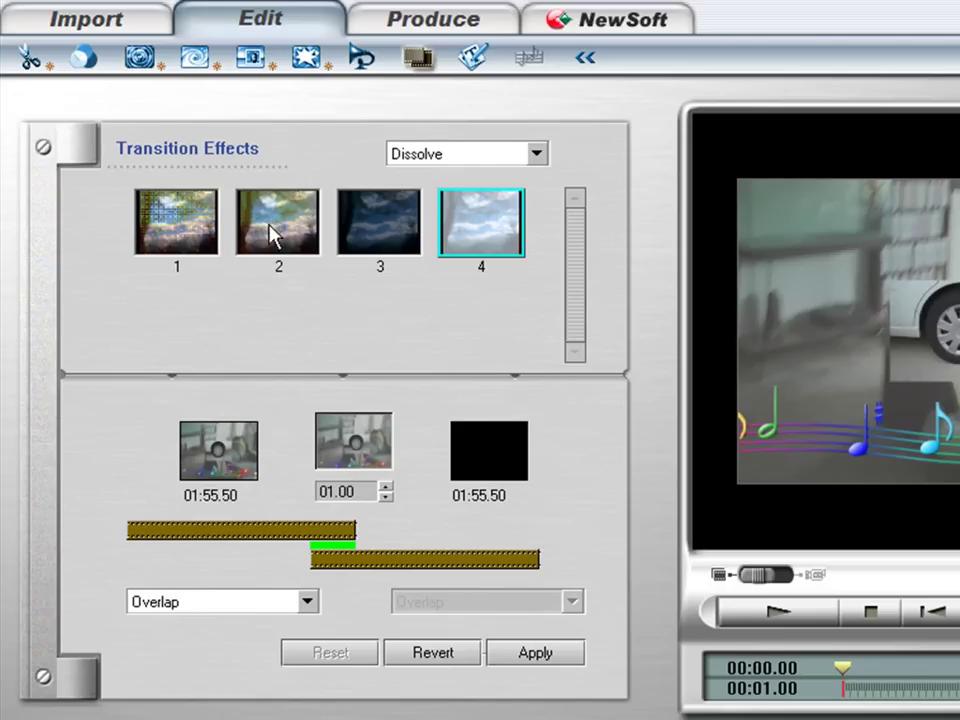
click(275, 221)
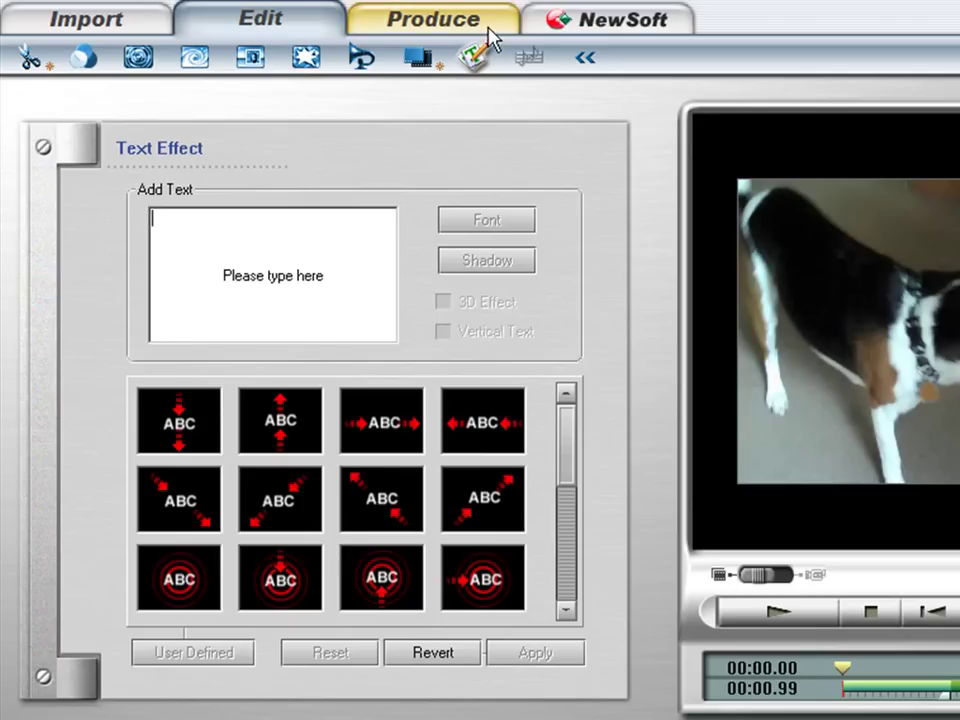
Switch to the Produce tab's Produce Video Files page
click(433, 24)
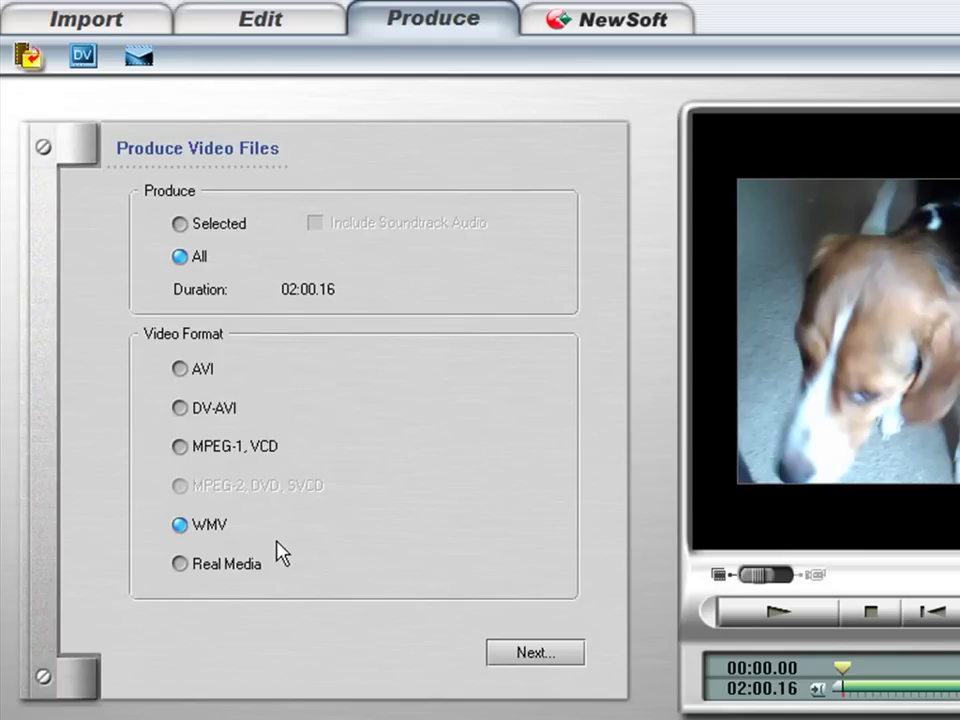
Choose AVI output with the No Compression, Maximum Quality profile at 1280 x 720
click(194, 376)
click(536, 657)
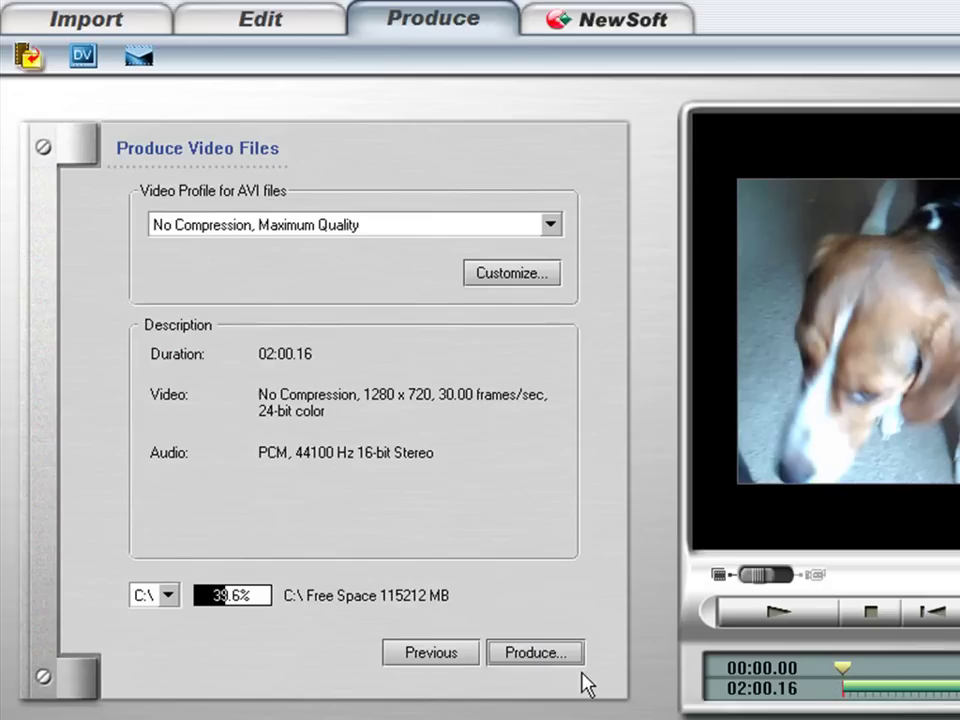
click(550, 224)
scroll(315, 310, down, 5)
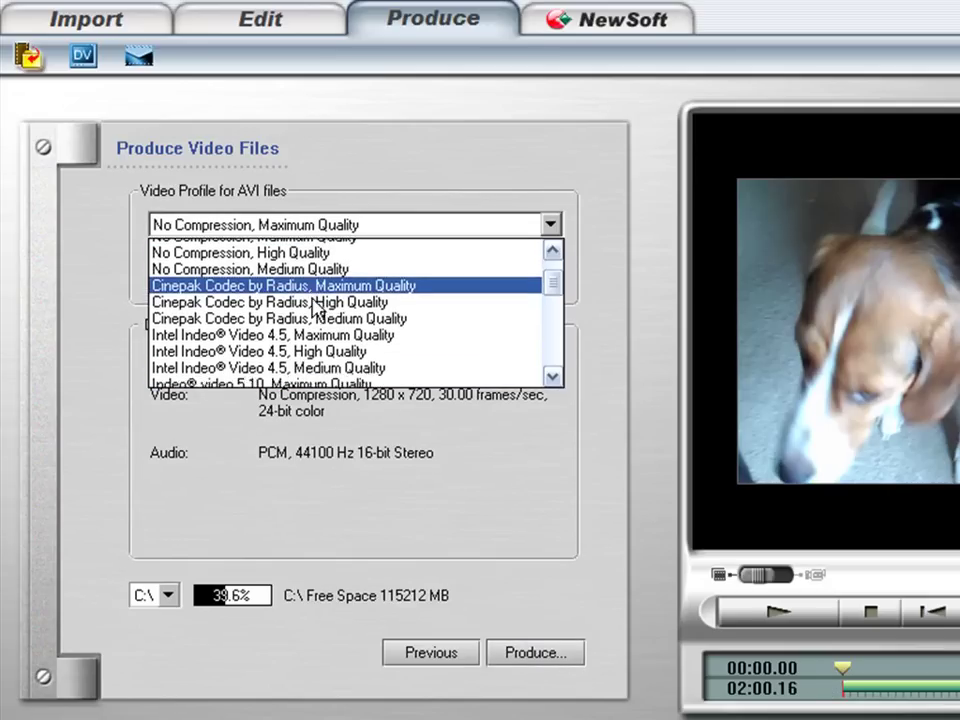
scroll(310, 350, up, 10)
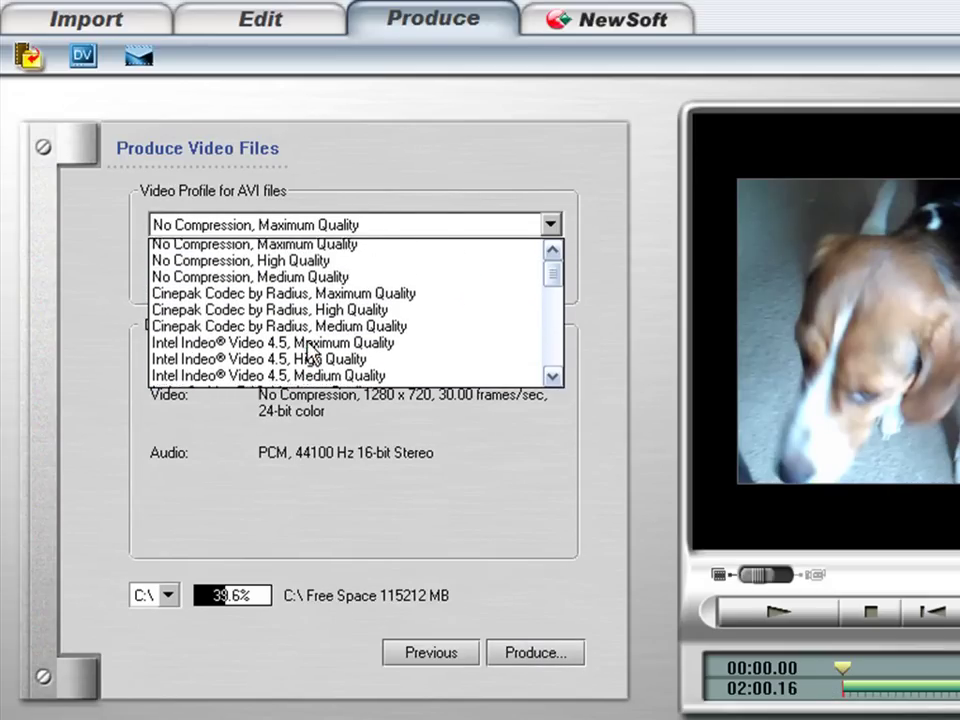
click(284, 248)
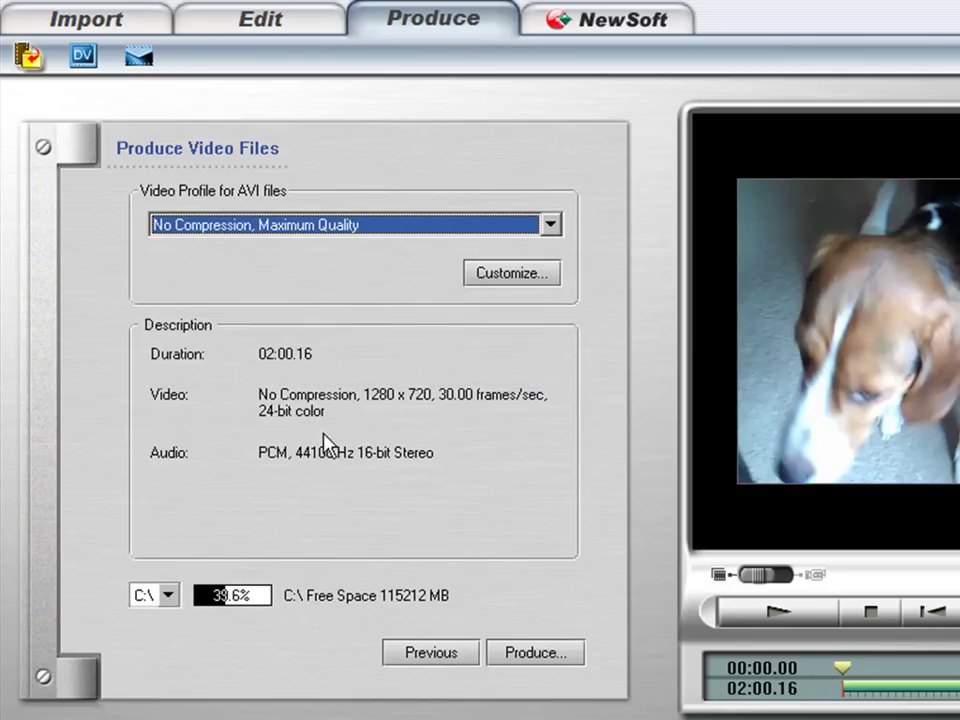
Produce the movie, saving it as the AVI 'Untitled' in My Videos
click(537, 660)
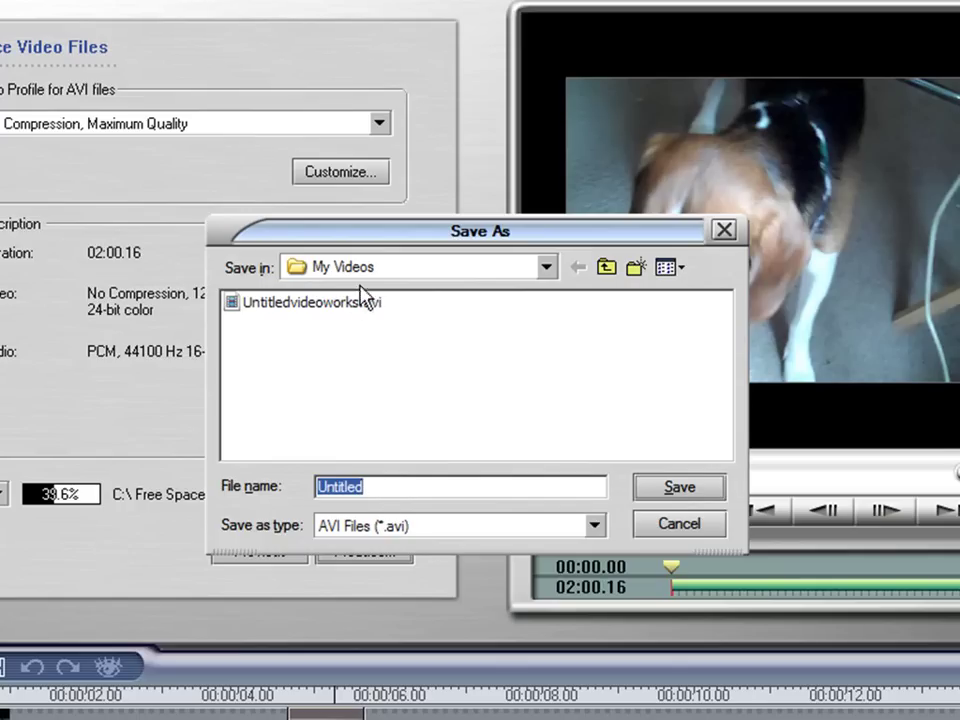
click(653, 491)
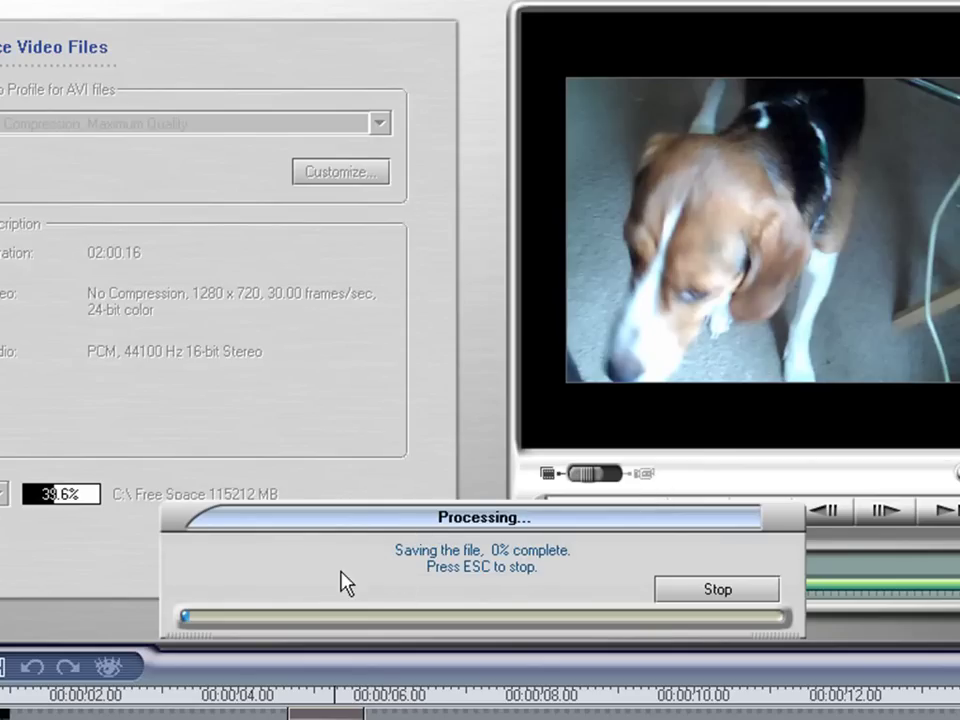